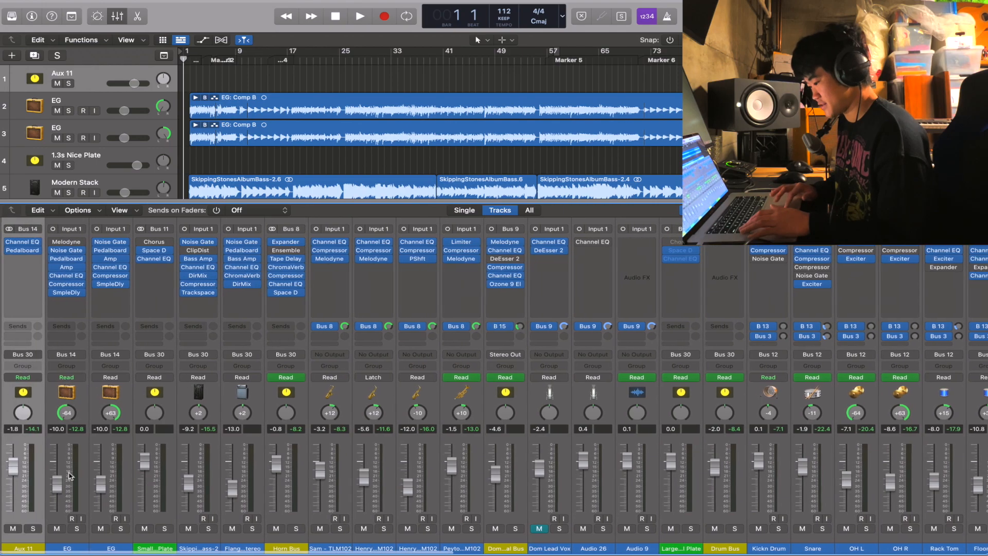
# - Look through the mixer's channel strips up to the master, stop playback and hide the mixer
pyautogui.hscroll(4, 15, 539)
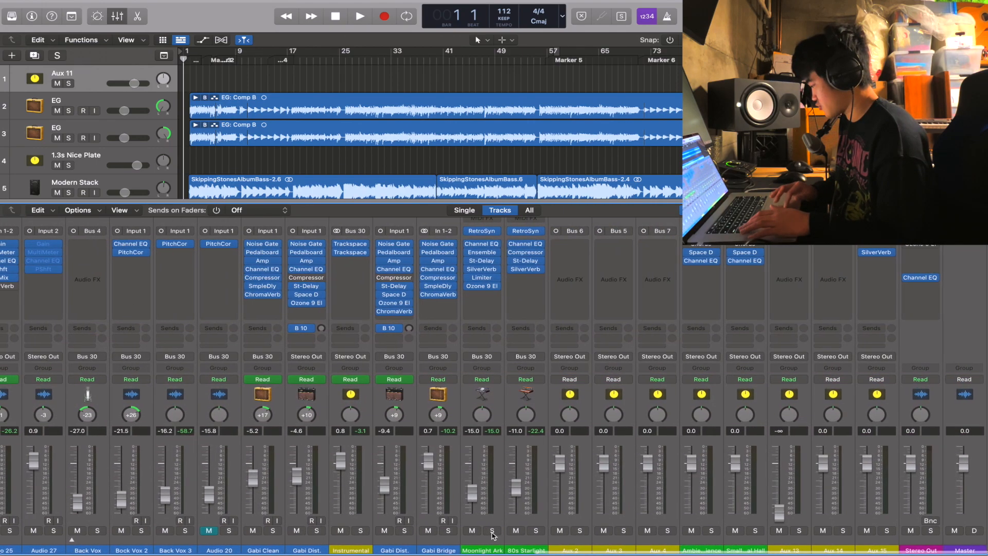
pyautogui.click(871, 539)
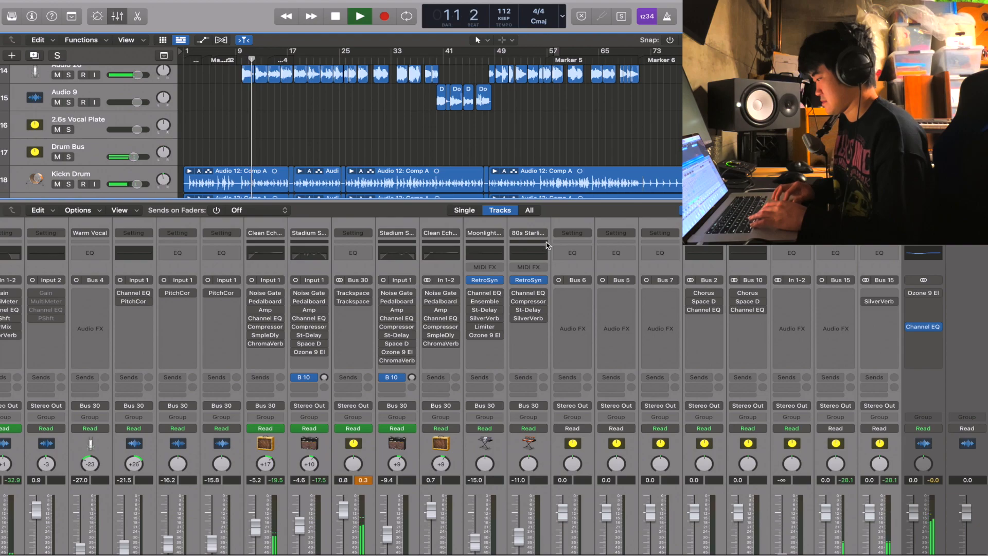
pyautogui.press('space')
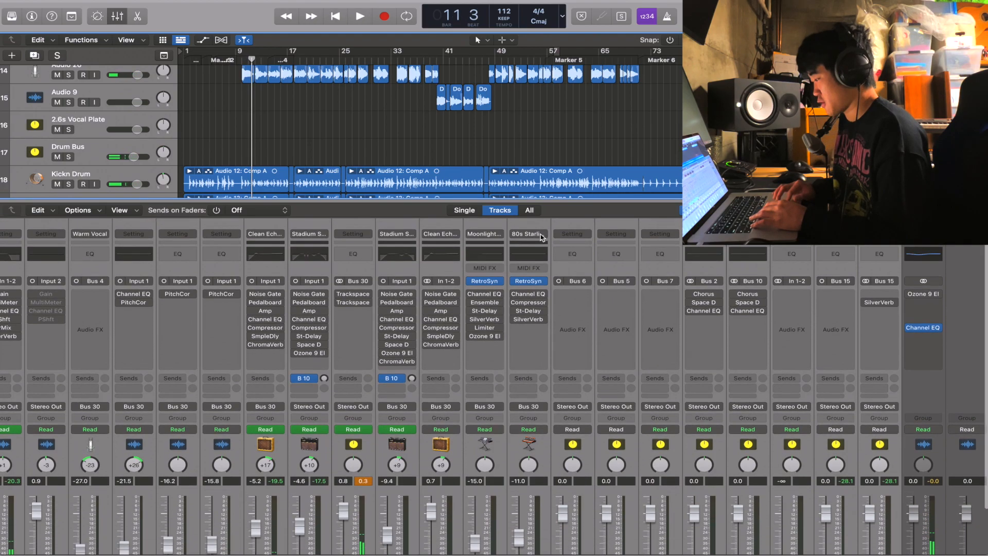
pyautogui.click(542, 238)
pyautogui.click(565, 319)
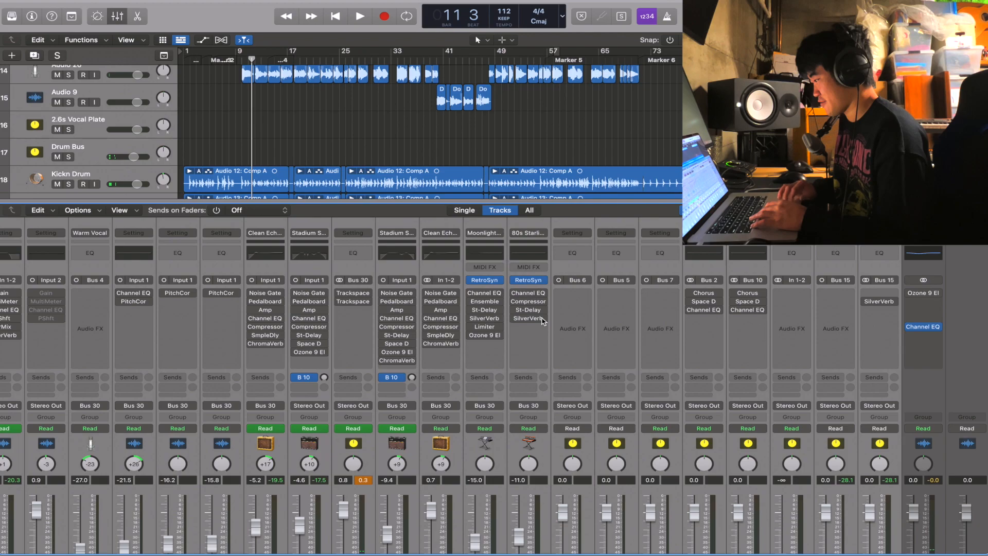
pyautogui.press('x')
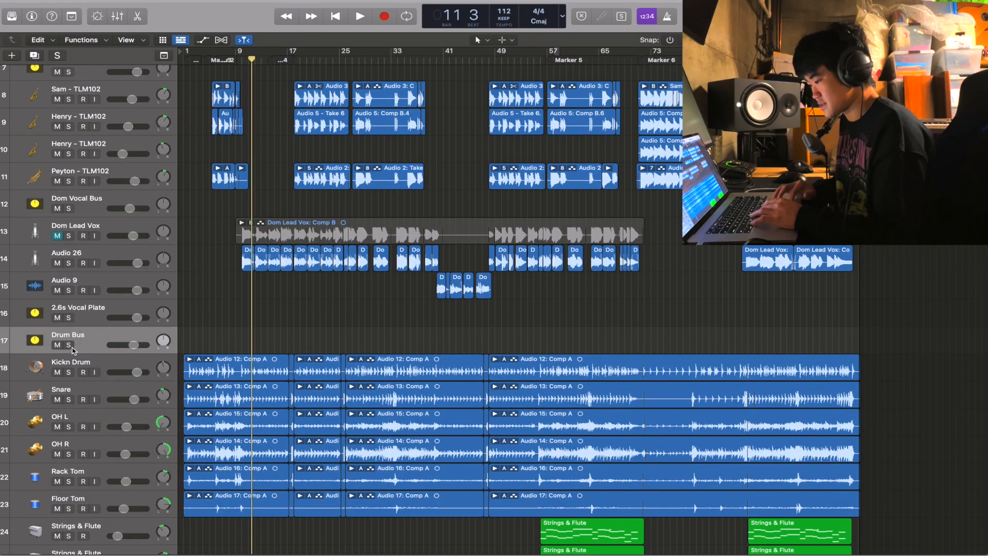
# - Solo the Drum Bus track and play the drums from the beginning of the song
pyautogui.click(68, 345)
pyautogui.press('Return')
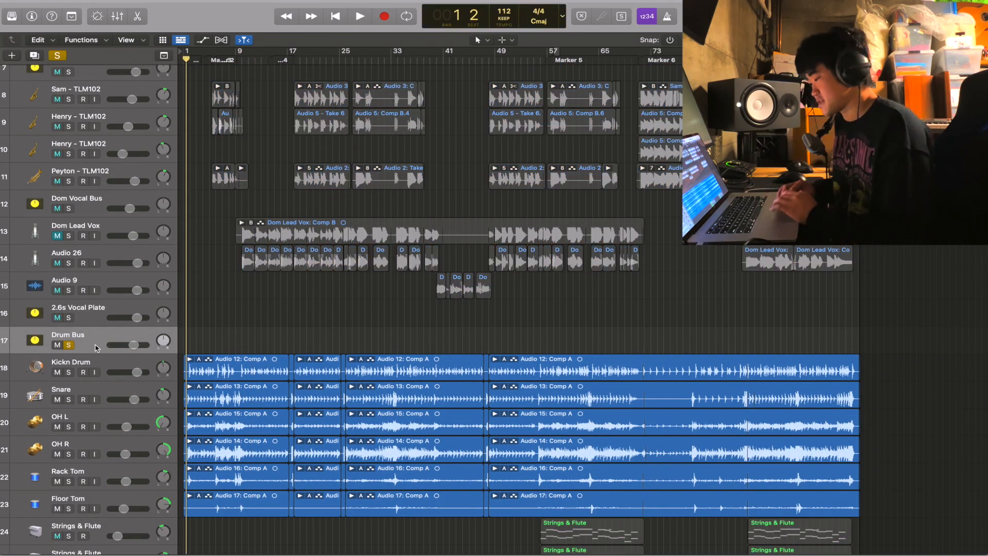
pyautogui.scroll(-2, 239, 309)
pyautogui.press('super+Right')
pyautogui.press('super+Right')
pyautogui.press('super+Right')
pyautogui.press('super+Right')
pyautogui.press('super+Right')
pyautogui.press('super+Right')
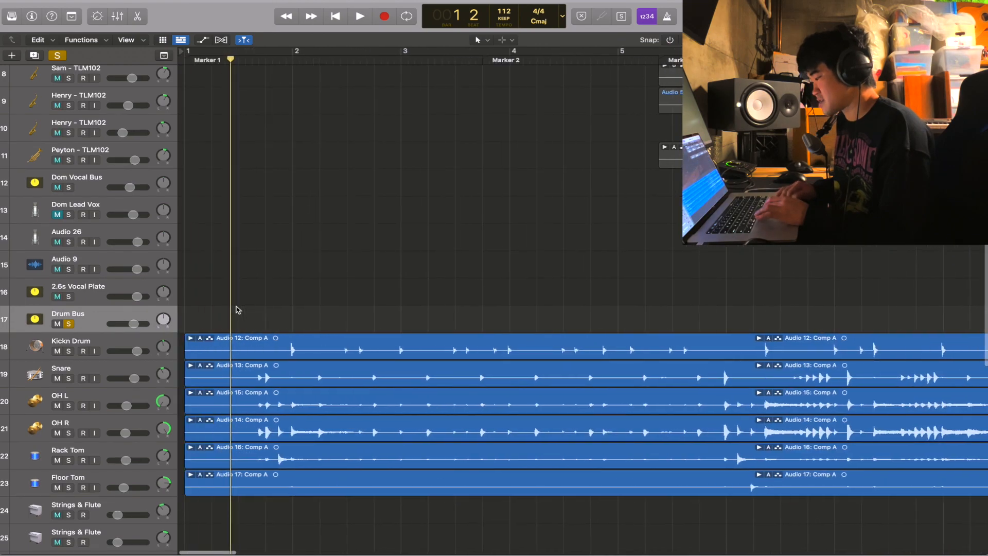
pyautogui.press('Return')
pyautogui.press('space')
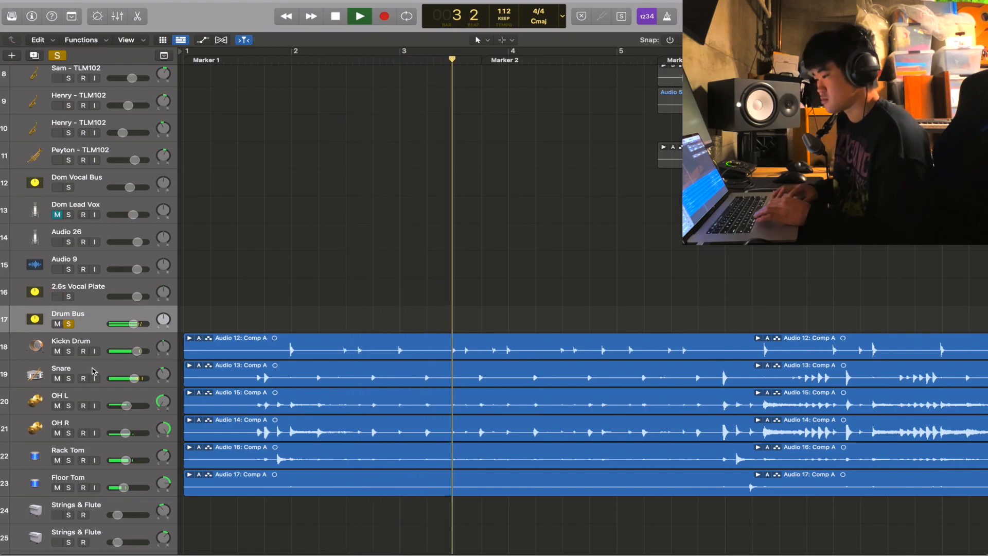
# - Show the inspector, compare the Kickn Drum and Snare channel strips during playback, and stop on the Kickn Drum
pyautogui.click(100, 344)
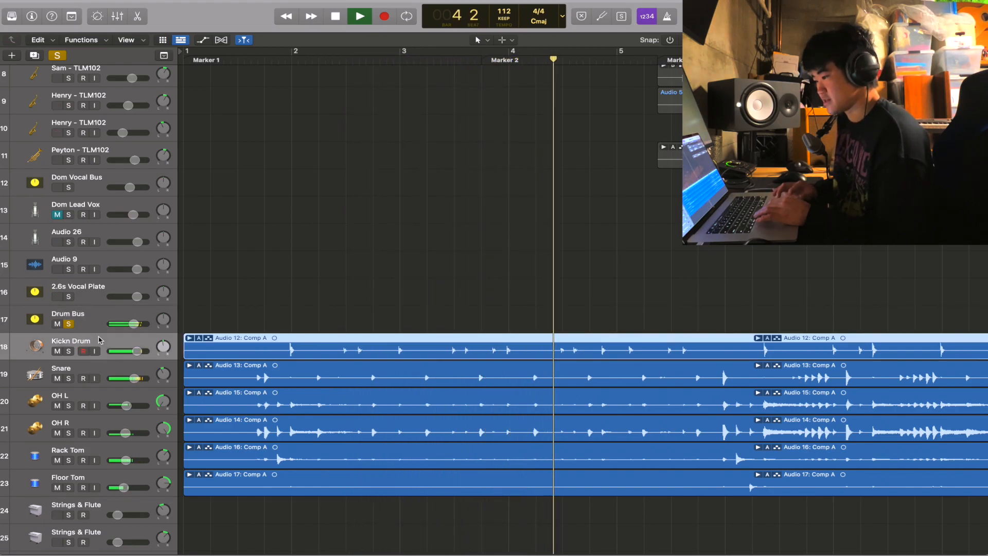
pyautogui.click(33, 16)
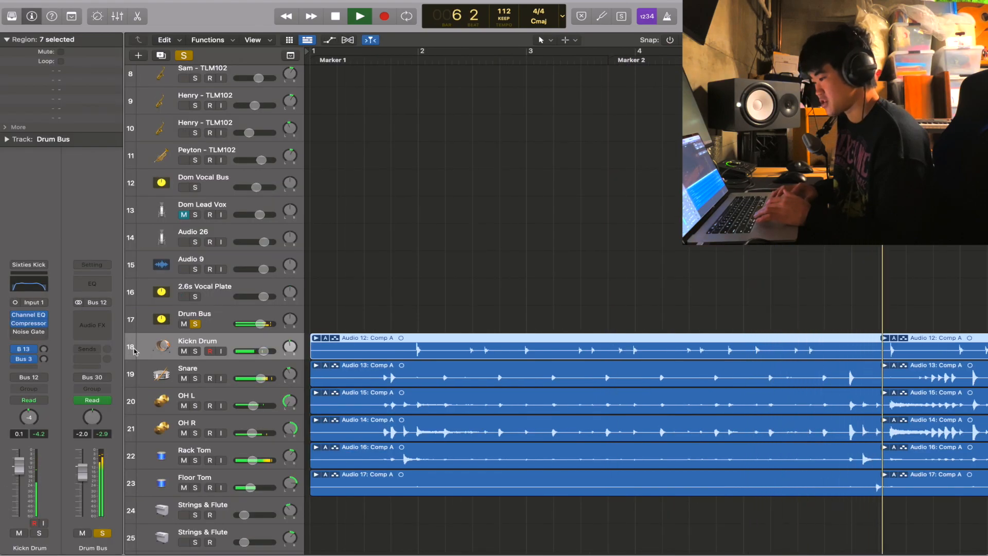
pyautogui.click(209, 368)
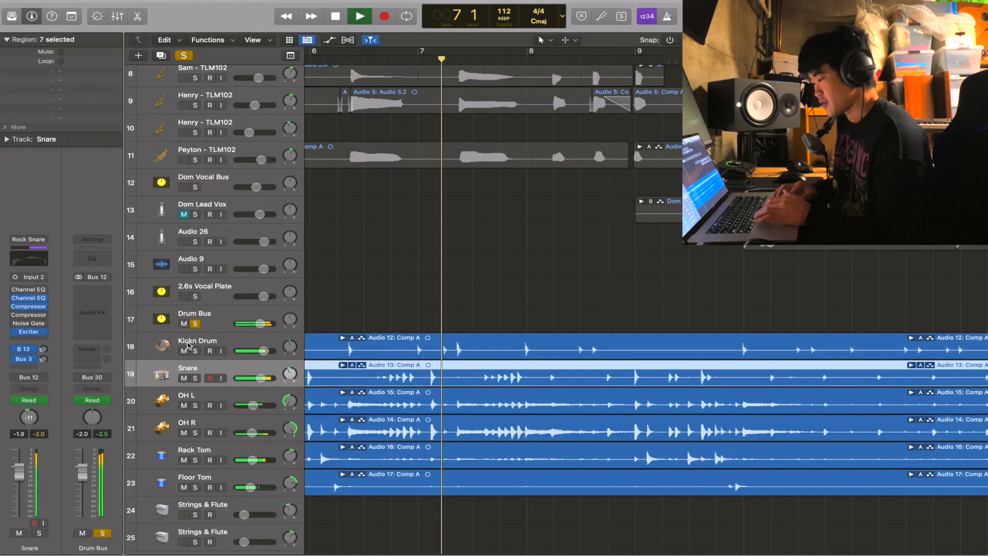
pyautogui.click(161, 354)
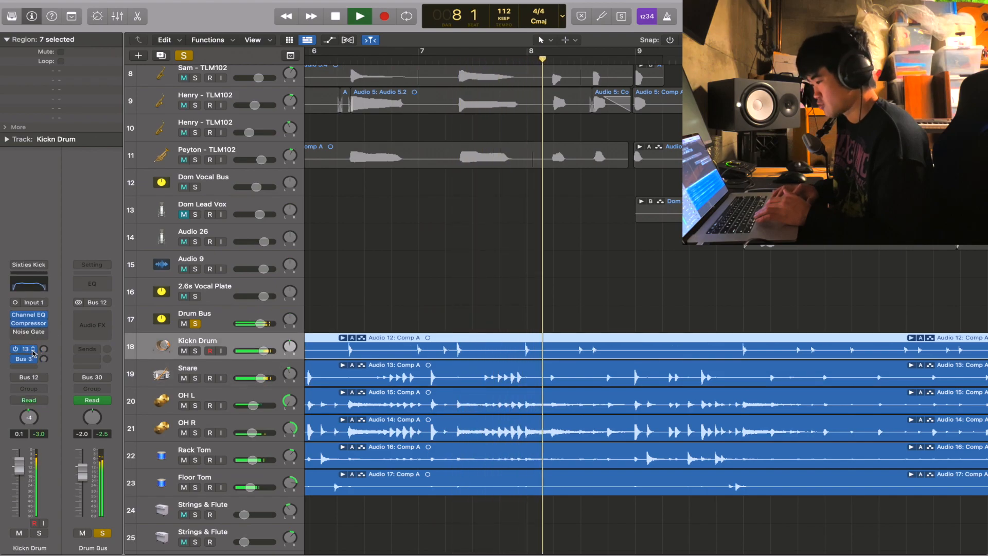
pyautogui.press('space')
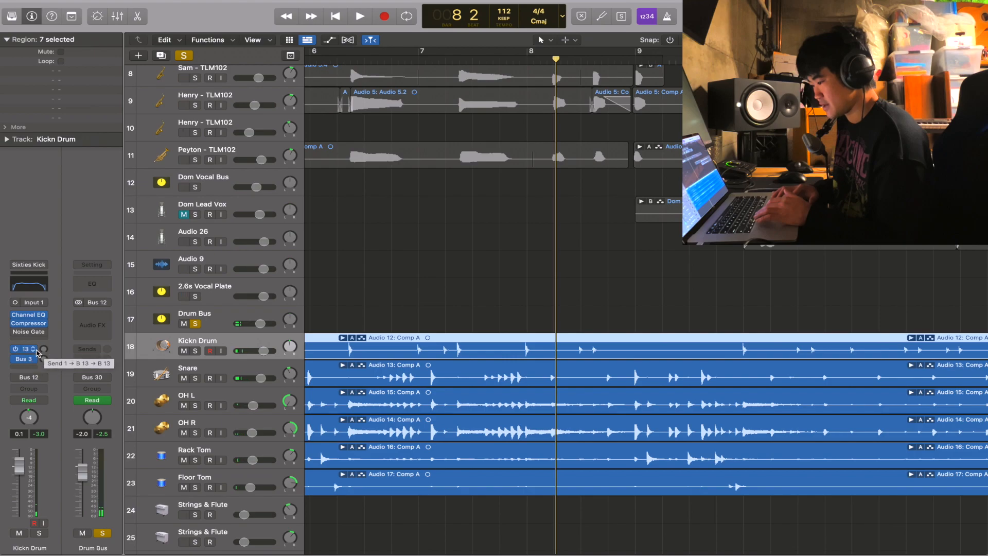
# - Select the Snare track, examine the settings of its second Channel EQ and close the plug-in window
pyautogui.click(241, 384)
pyautogui.scroll(-1, 241, 383)
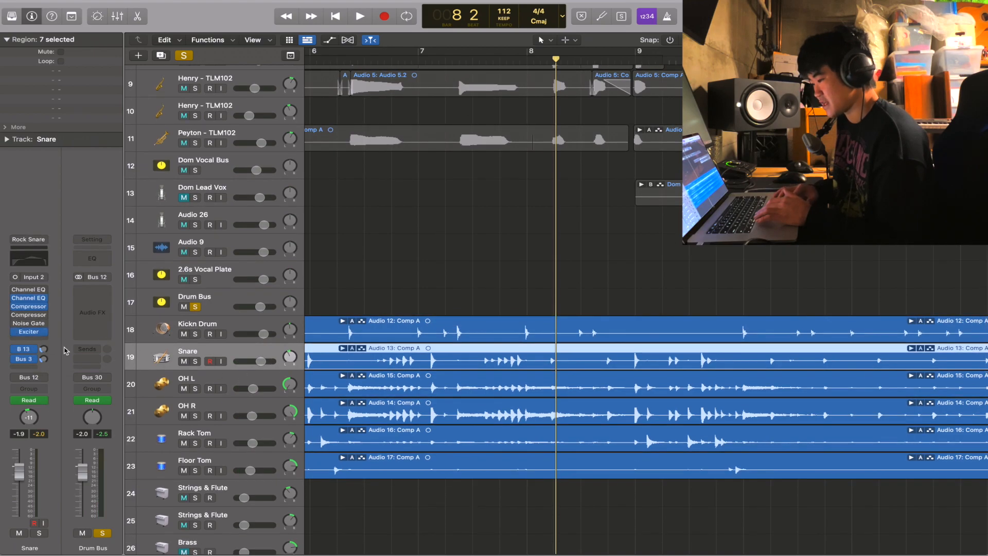
pyautogui.click(28, 298)
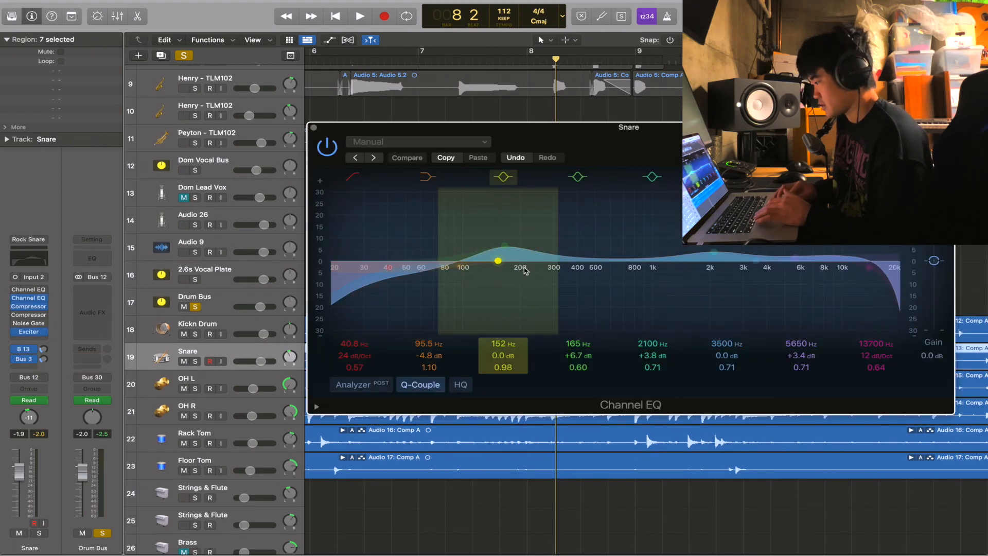
pyautogui.click(314, 128)
# - Examine the plug-in chains of the OH R, OH L, Rack Tom and Floor Tom tracks one after another
pyautogui.scroll(-3, 221, 366)
pyautogui.click(207, 363)
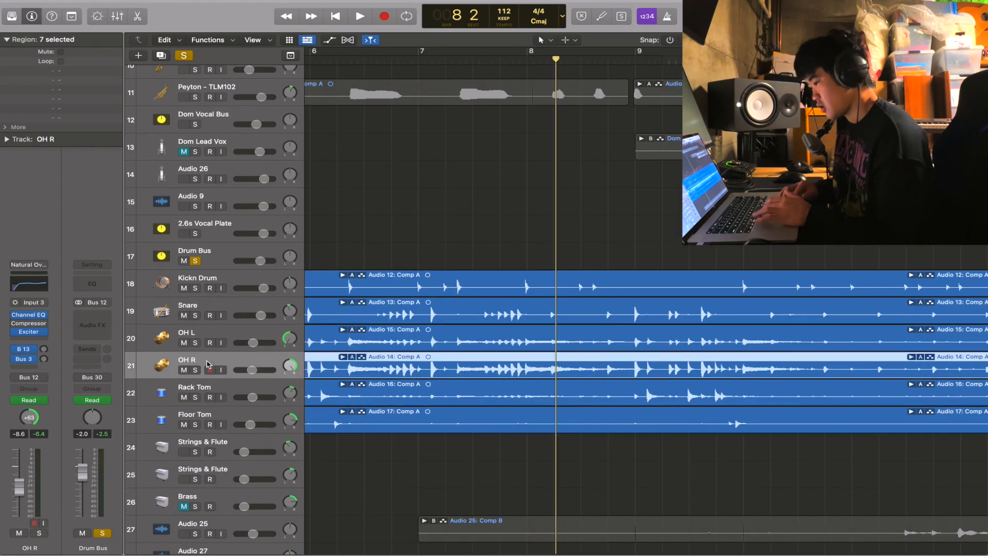
pyautogui.click(206, 334)
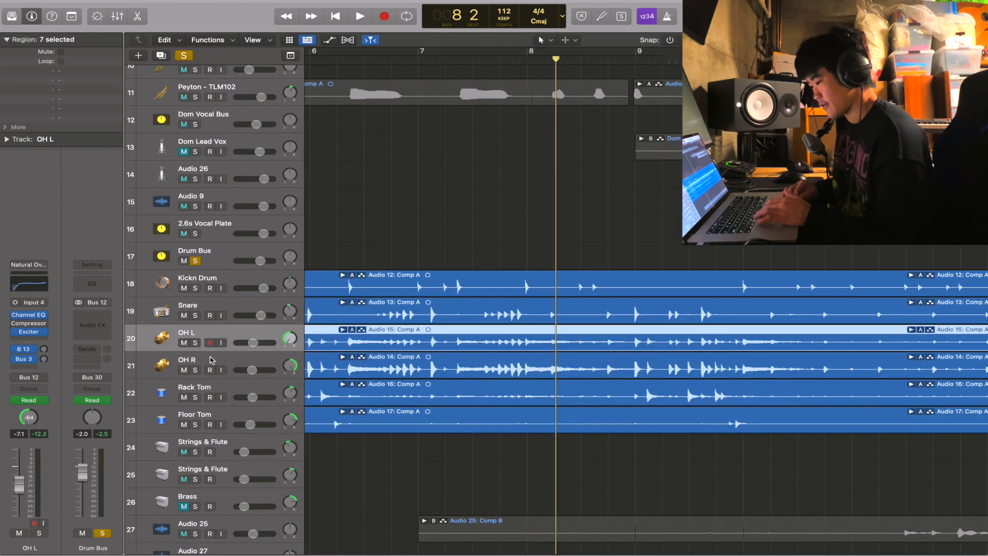
pyautogui.scroll(-2, 211, 360)
pyautogui.click(190, 338)
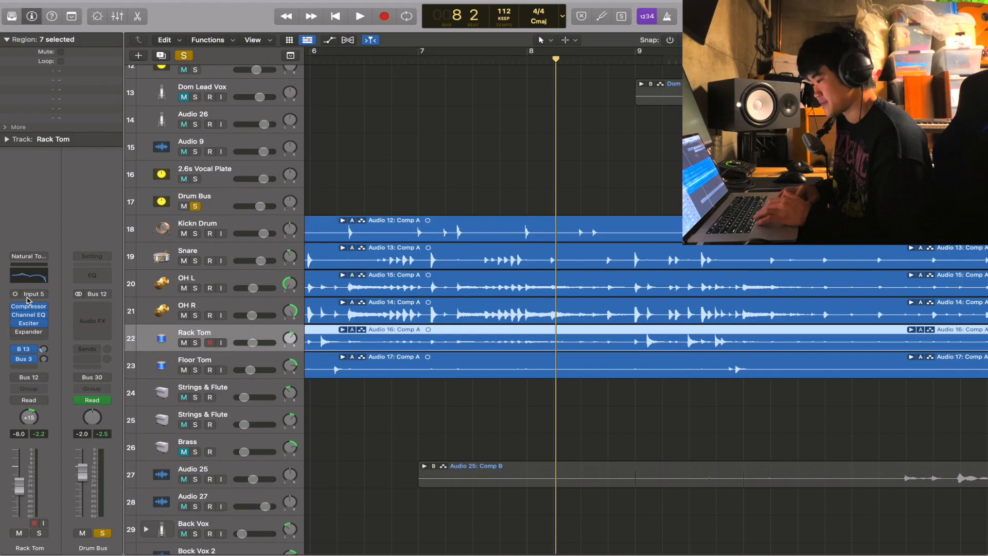
pyautogui.moveTo(29, 317)
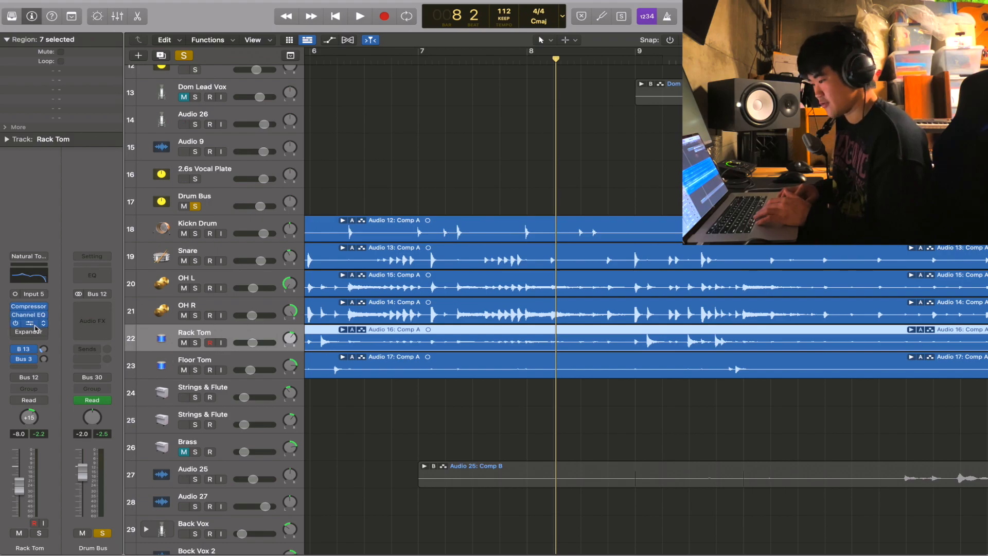
pyautogui.scroll(-1, 170, 346)
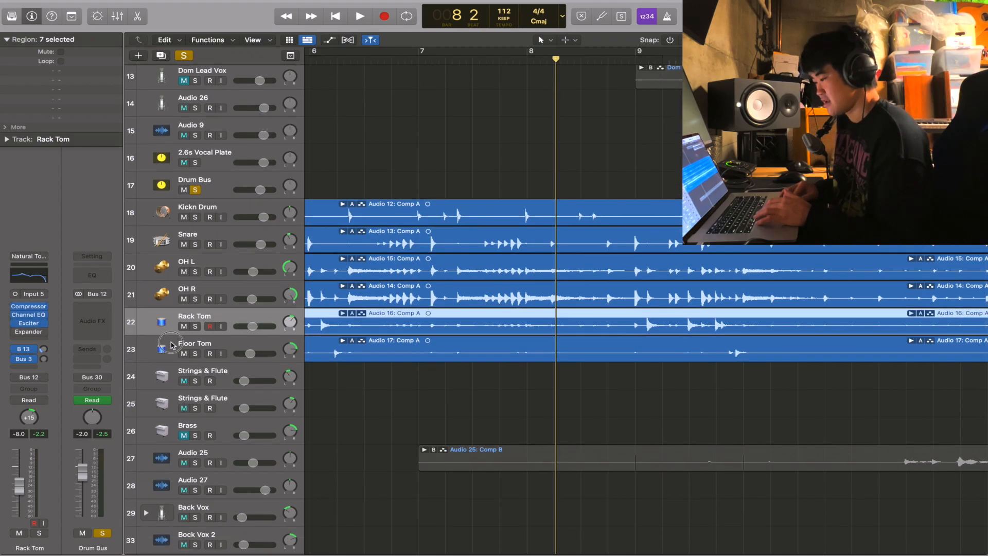
pyautogui.click(172, 345)
# - Listen to the soloed drums through the Marker 3 section and return the playhead to the start
pyautogui.scroll(-6, 372, 341)
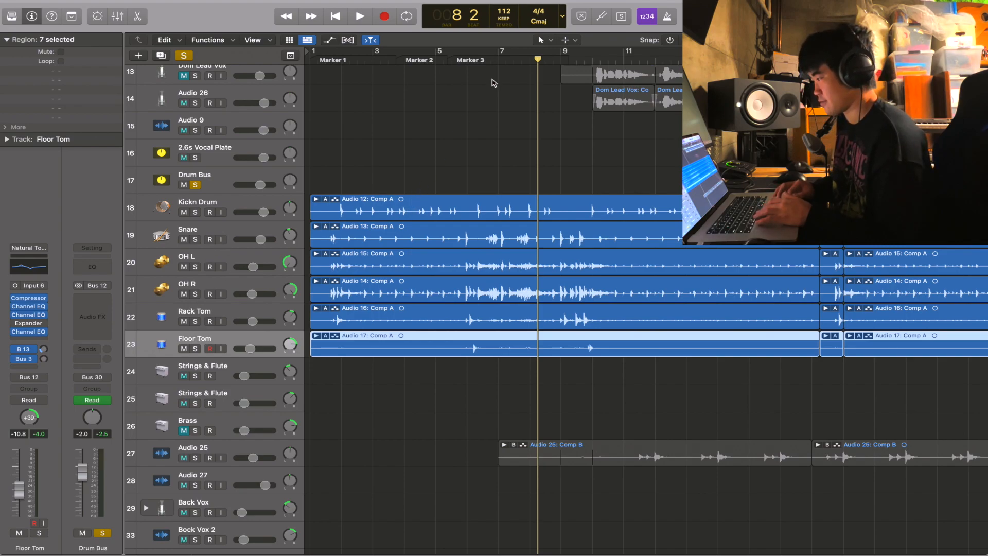
pyautogui.press('space')
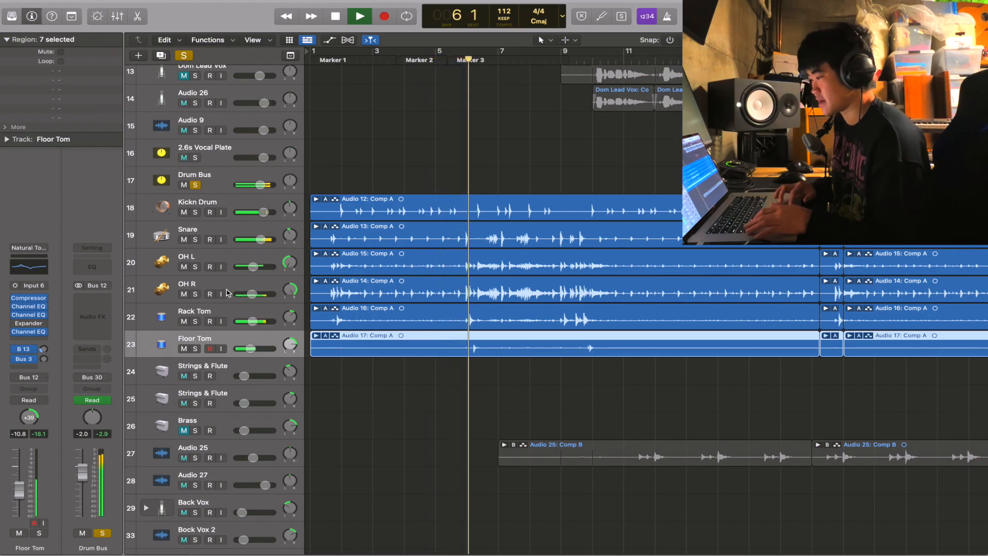
pyautogui.press('space')
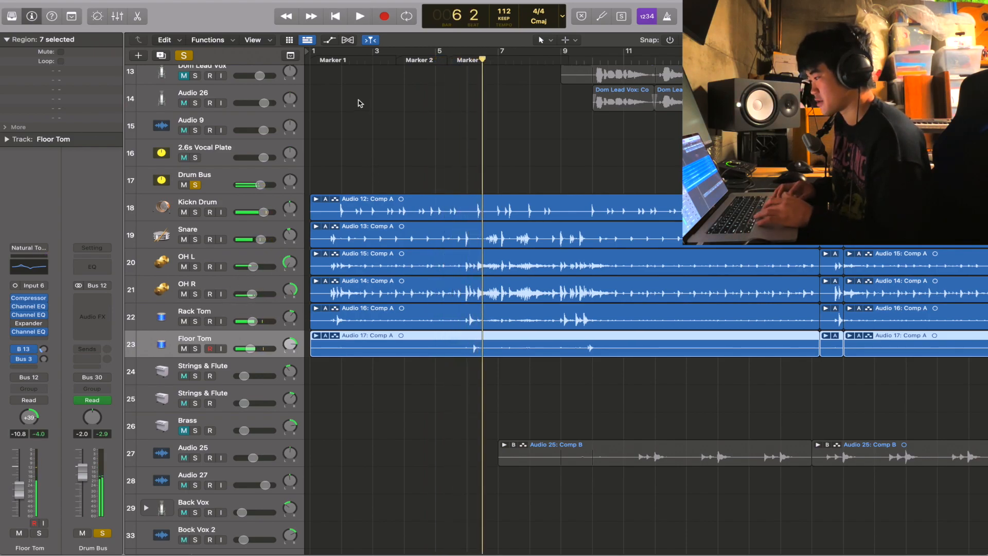
pyautogui.press('Return')
# - Turn off solo on the Drum Bus track
pyautogui.scroll(3, 410, 199)
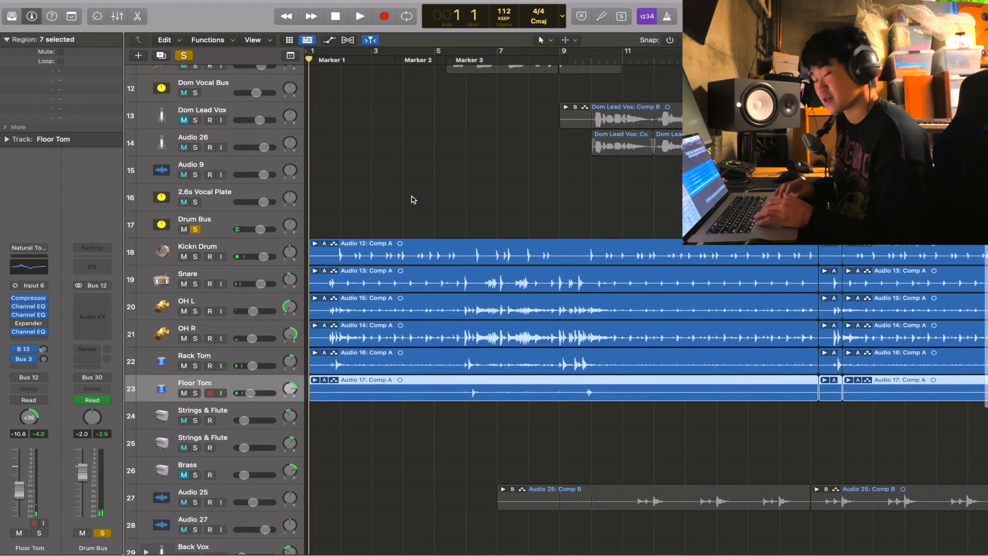
pyautogui.scroll(2, 411, 199)
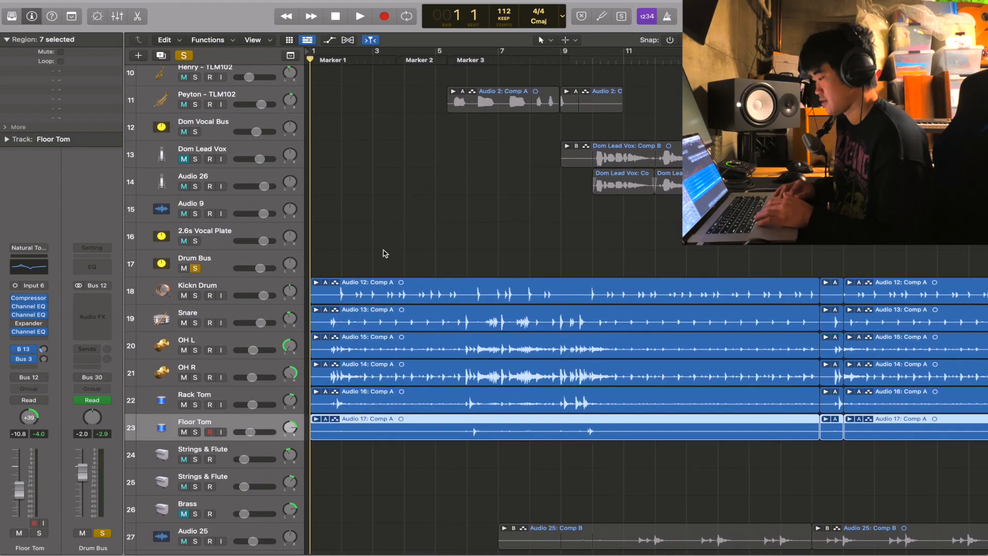
pyautogui.scroll(-1, 384, 255)
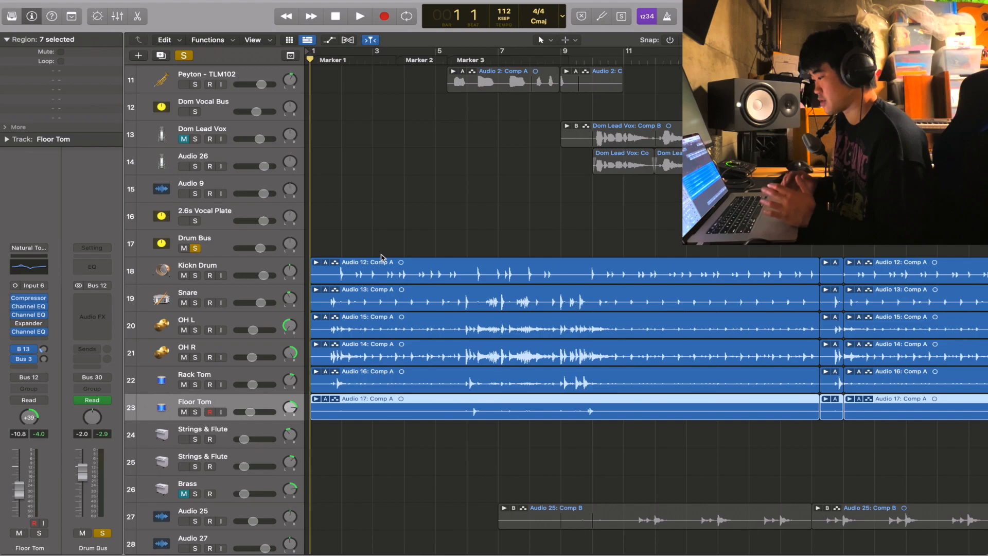
pyautogui.scroll(1, 382, 258)
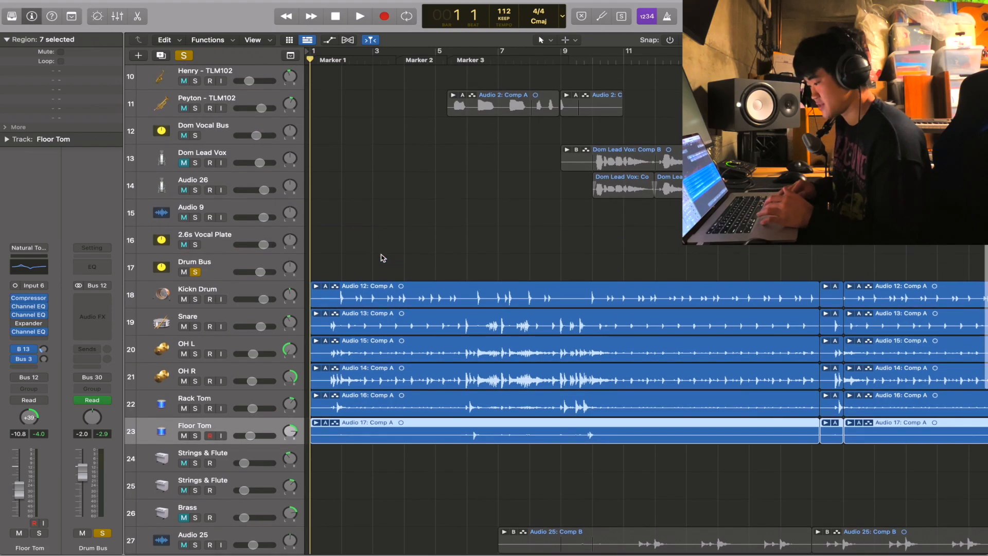
pyautogui.click(197, 273)
# - Listen to the soloed Horn Bus, select horn track 8, stop playback and open its Melodyne plug-in
pyautogui.scroll(10, 200, 277)
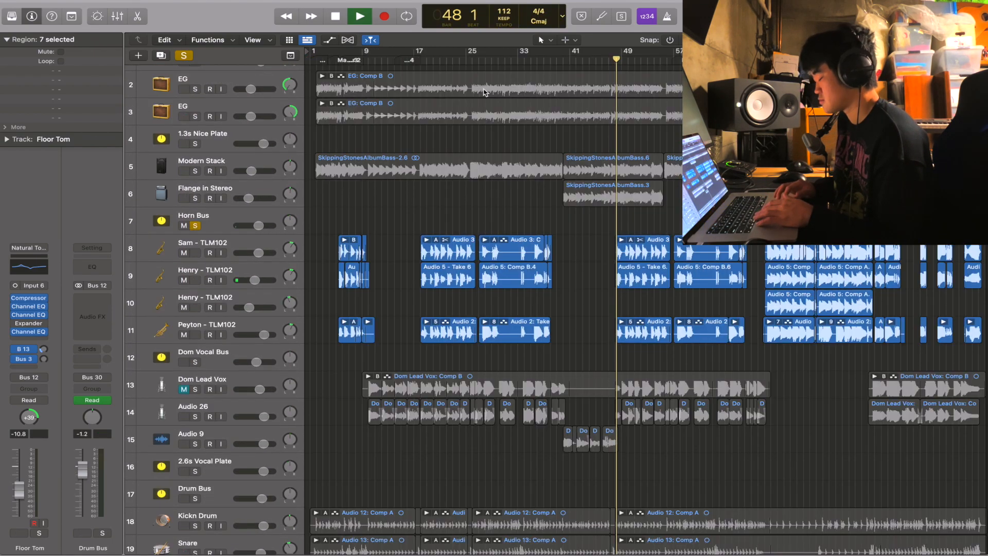
pyautogui.click(212, 220)
pyautogui.click(214, 243)
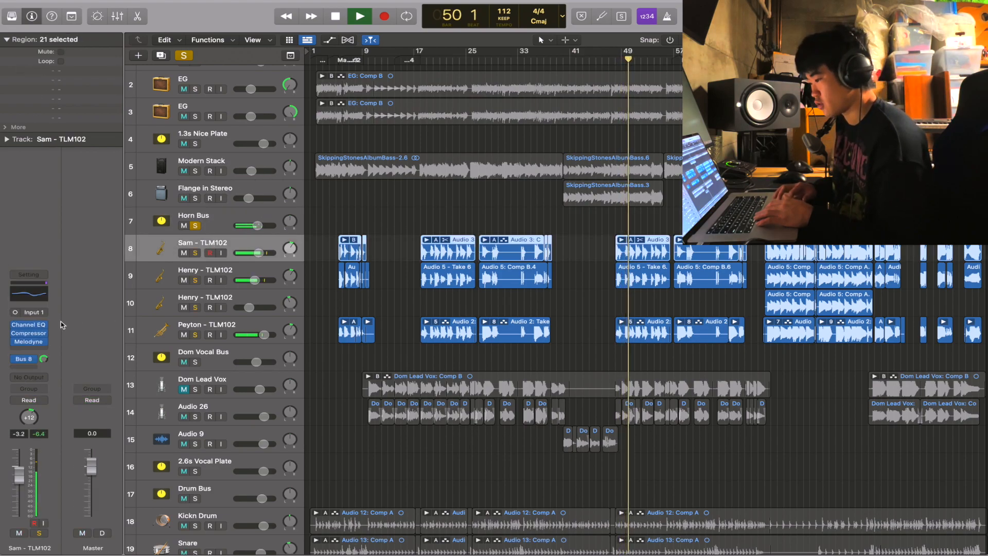
pyautogui.press('space')
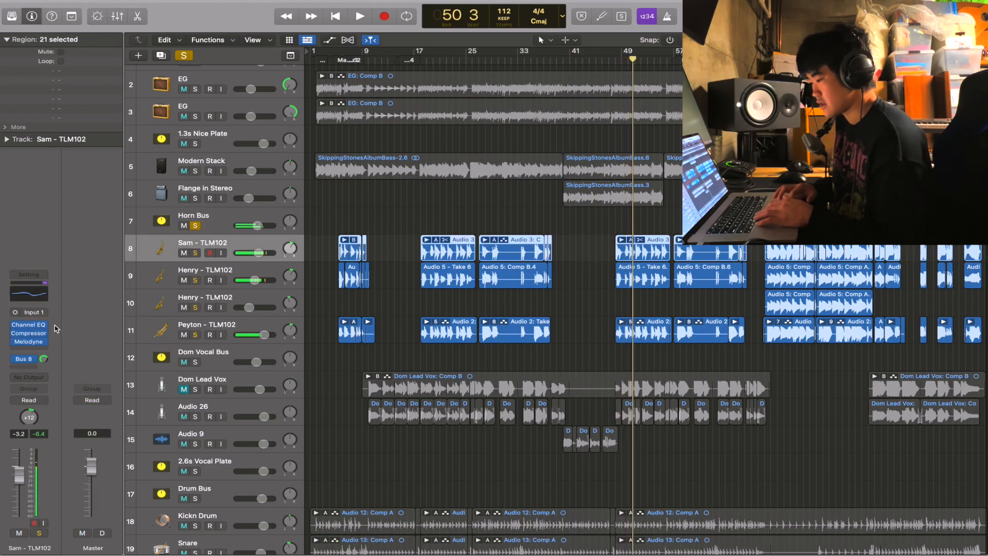
pyautogui.click(32, 342)
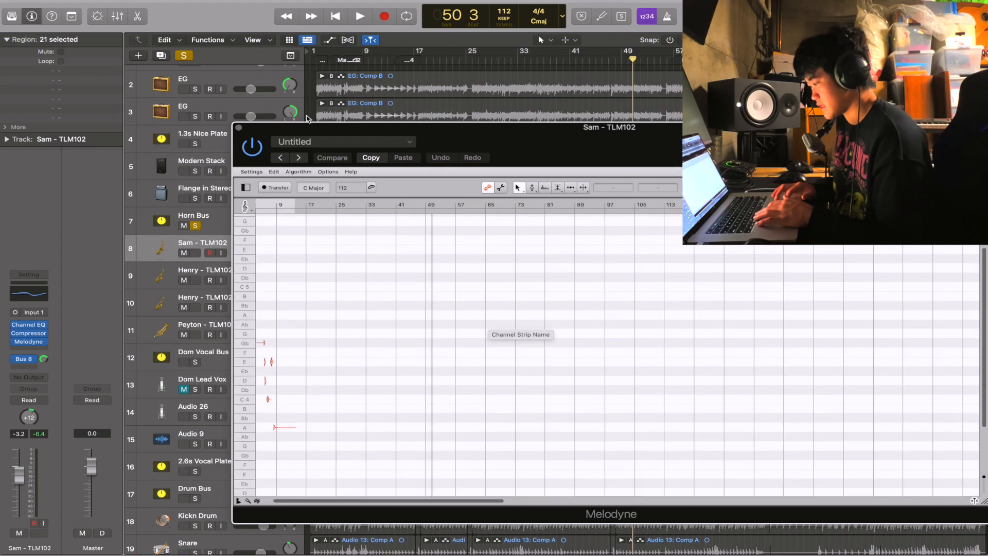
# - Listen to the soloed horns from the opening section and restart playback at bar 17
pyautogui.click(319, 59)
pyautogui.press('space')
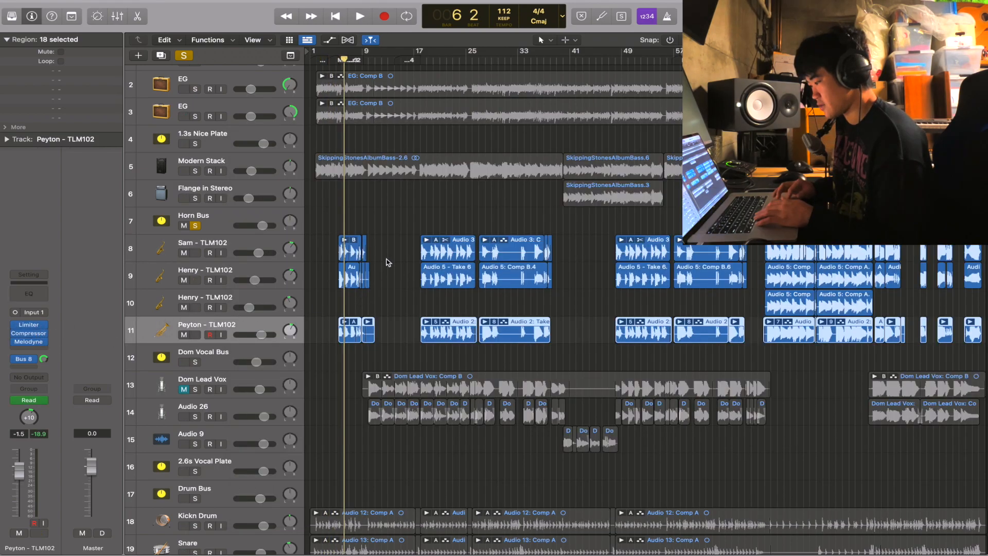
pyautogui.doubleClick(415, 58)
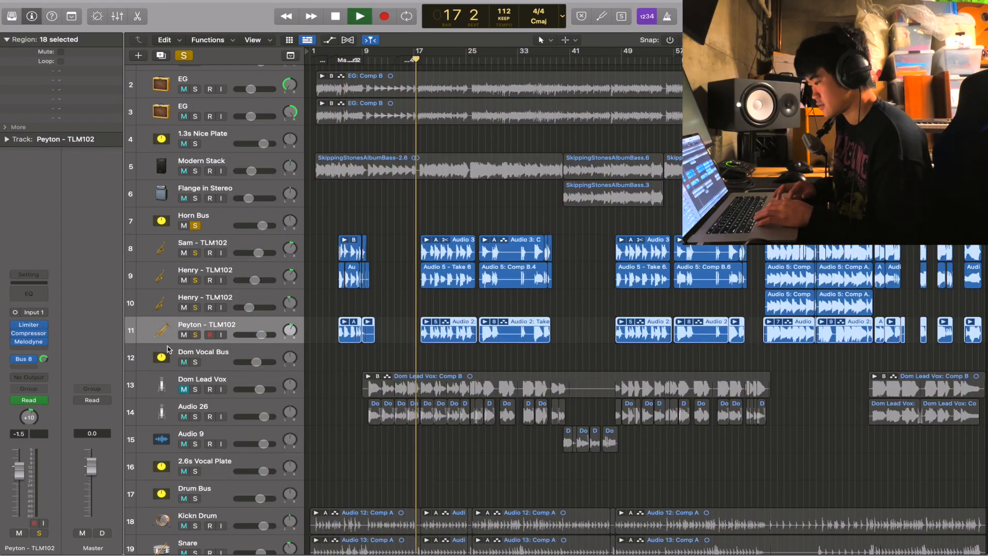
# - Solo horn track 11 briefly, clear the Horn Bus and track solos, and play the full mix from bar 17
pyautogui.click(197, 335)
pyautogui.click(196, 227)
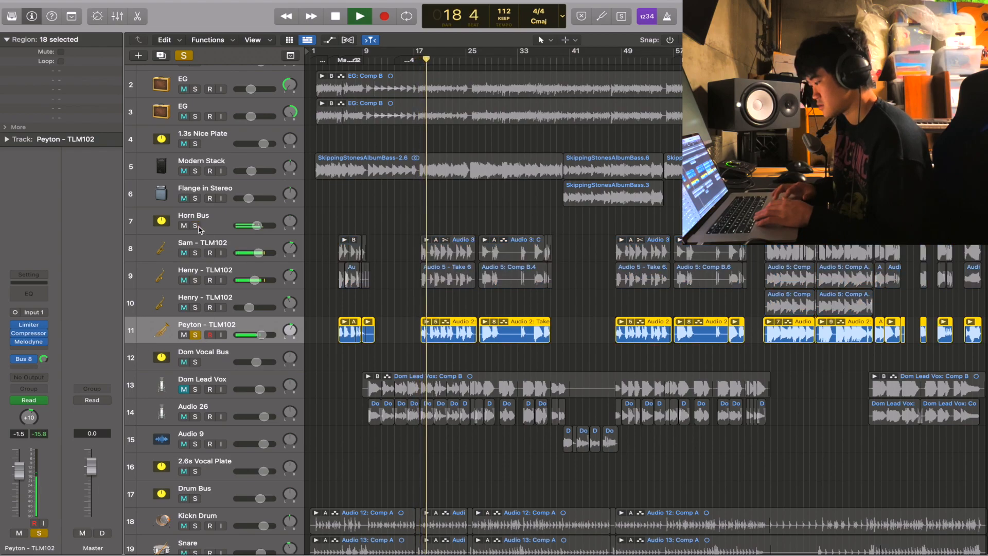
pyautogui.click(197, 335)
pyautogui.press('space')
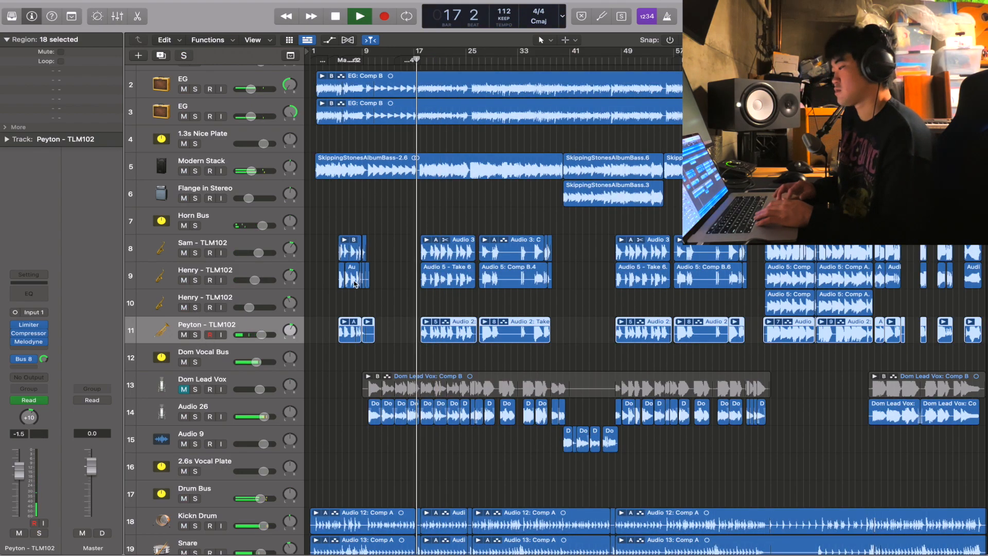
# - Listen to the soloed Horn Bus, select its track, stop playback and open its Channel EQ
pyautogui.click(195, 226)
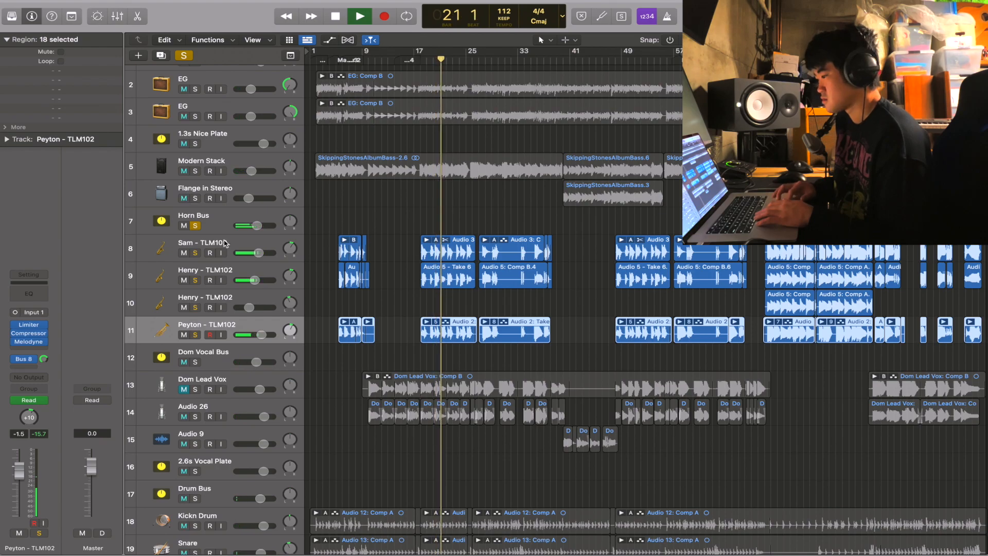
pyautogui.click(219, 224)
pyautogui.press('space')
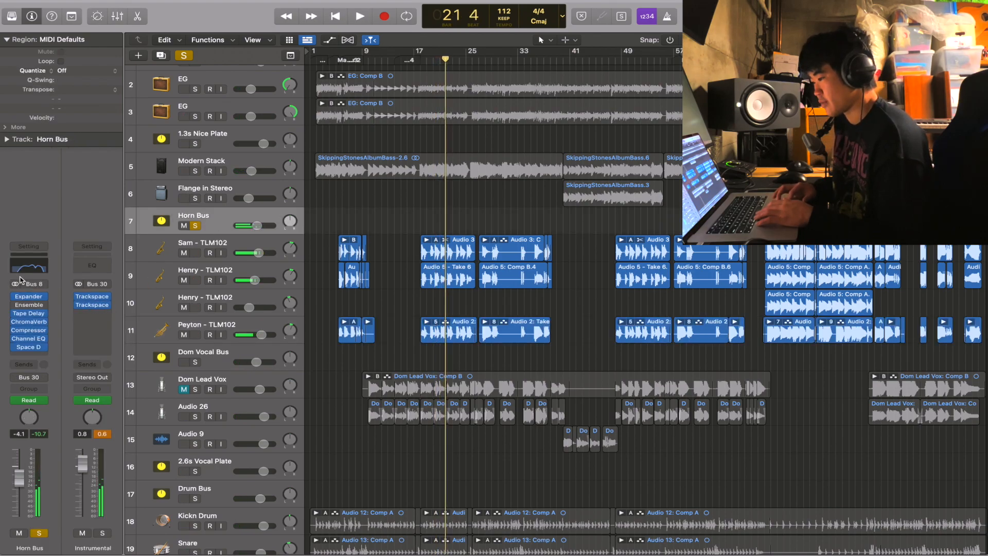
pyautogui.click(26, 273)
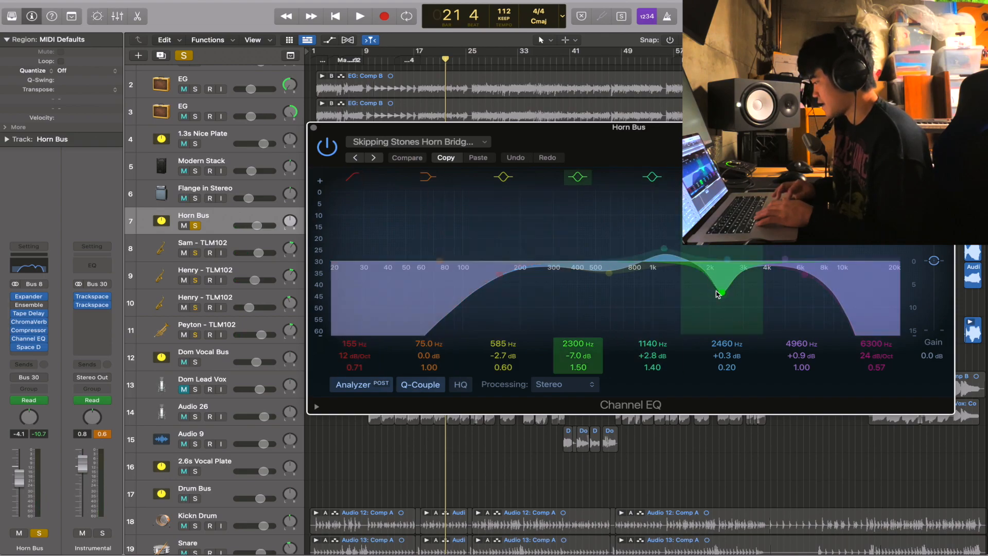
# - Adjust the Horn Bus Channel EQ bands to 2320 Hz at -6.6 dB, 1120 Hz at +2.9 dB and 570 Hz, and close the EQ
pyautogui.moveTo(723, 291); pyautogui.dragTo(725, 289)
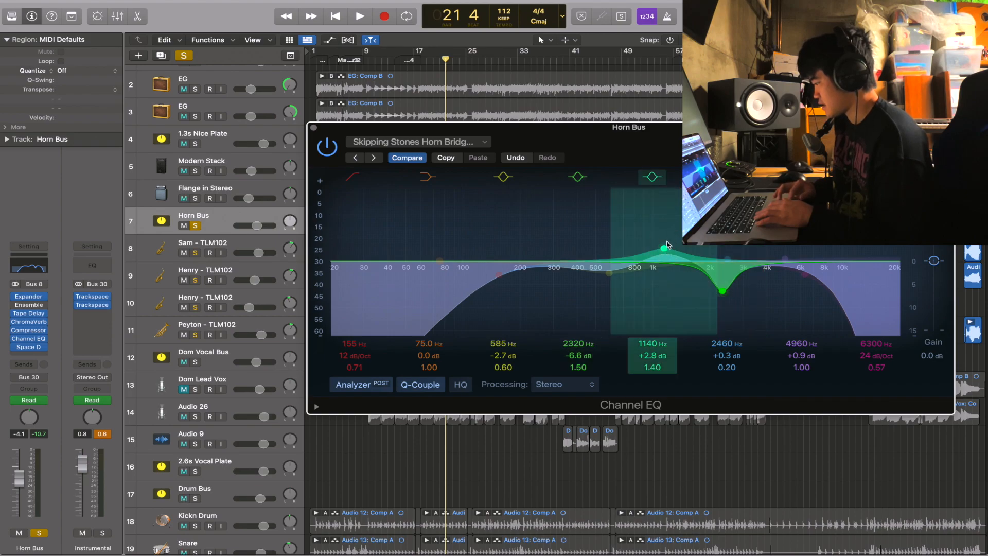
pyautogui.moveTo(664, 248); pyautogui.dragTo(663, 248)
pyautogui.moveTo(609, 273); pyautogui.dragTo(606, 279)
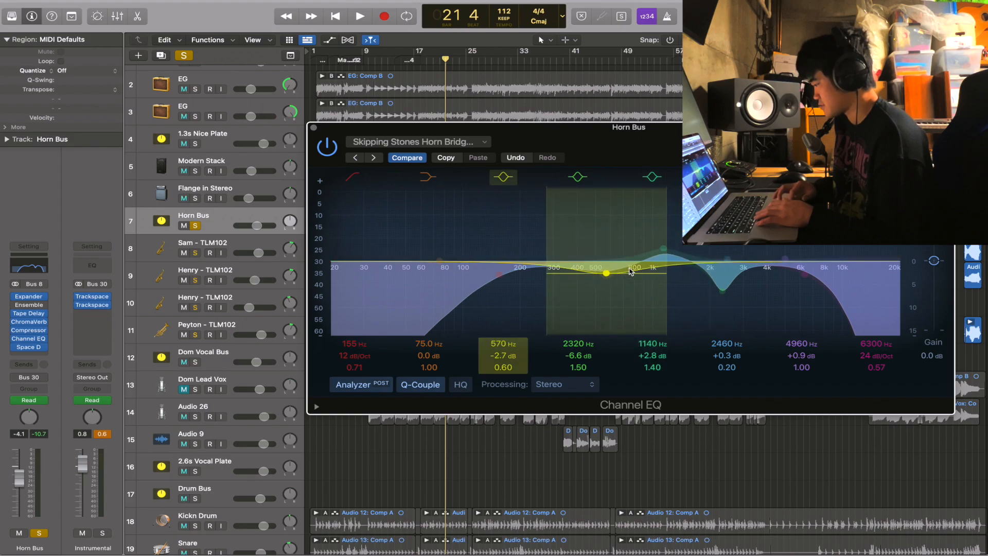
pyautogui.click(664, 249)
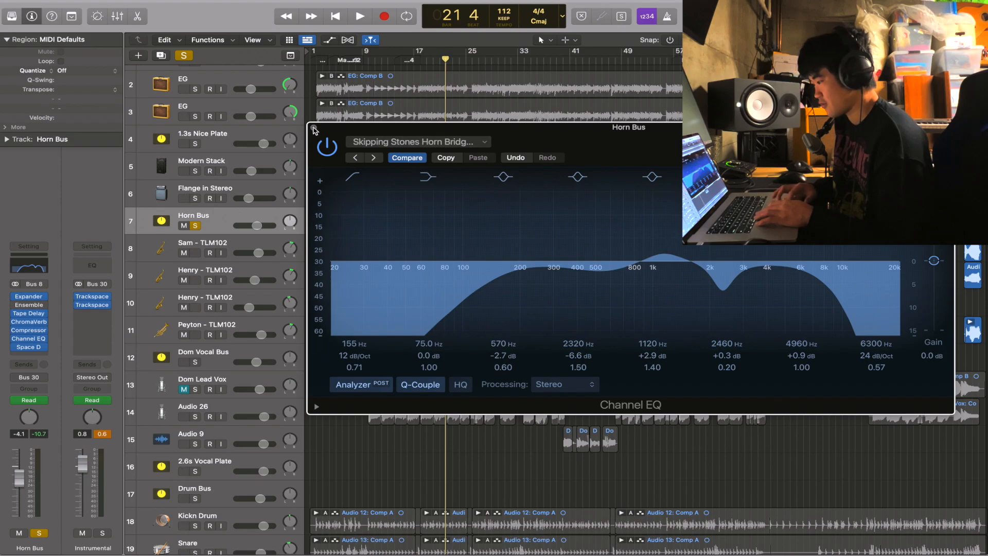
pyautogui.press('space')
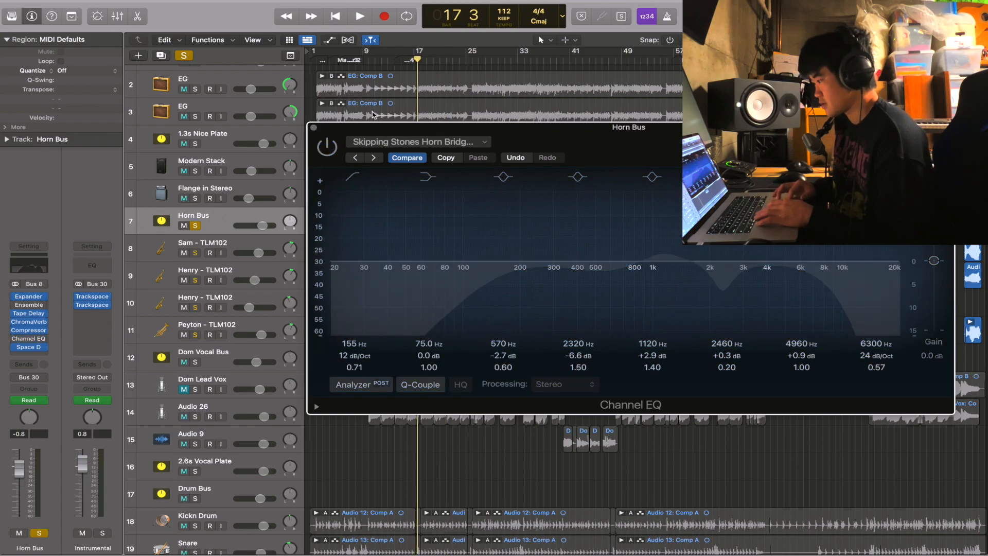
pyautogui.click(314, 127)
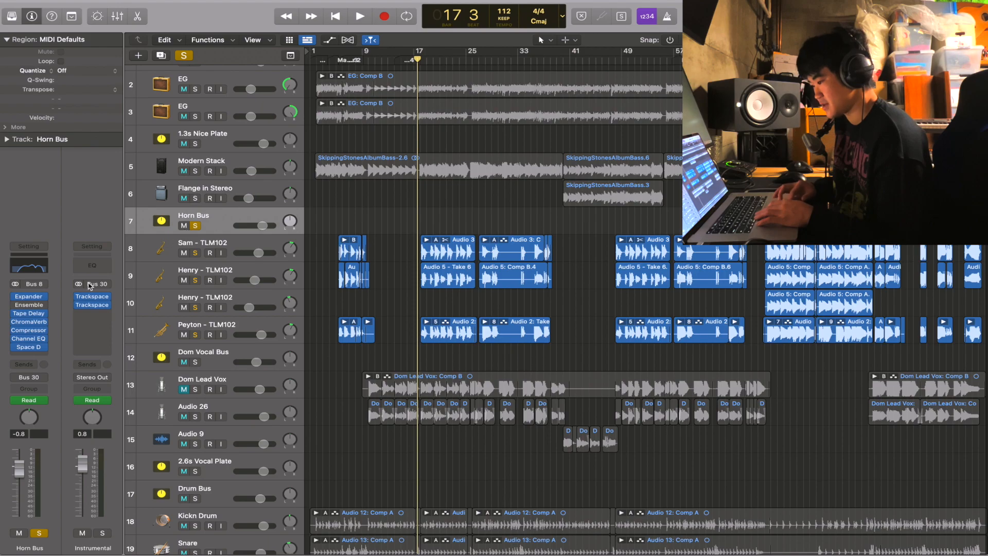
# - Review the Tape Delay and ChromaVerb settings on the Horn Bus and close both plug-ins
pyautogui.click(43, 308)
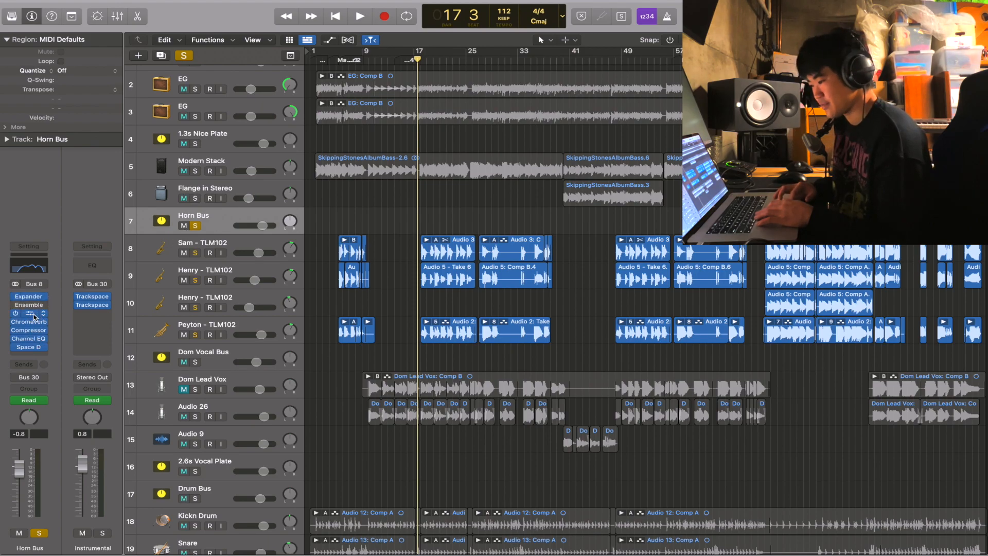
pyautogui.click(33, 315)
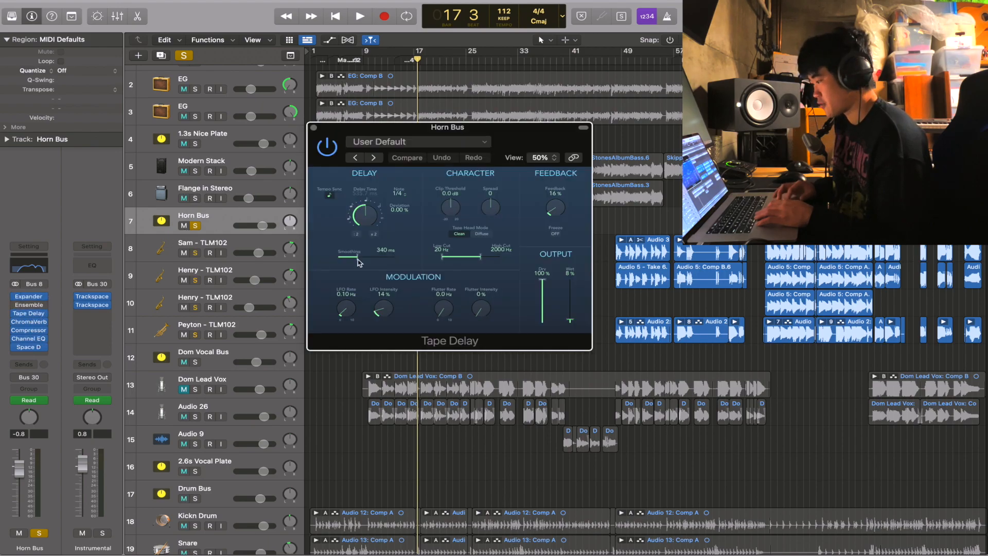
pyautogui.click(30, 323)
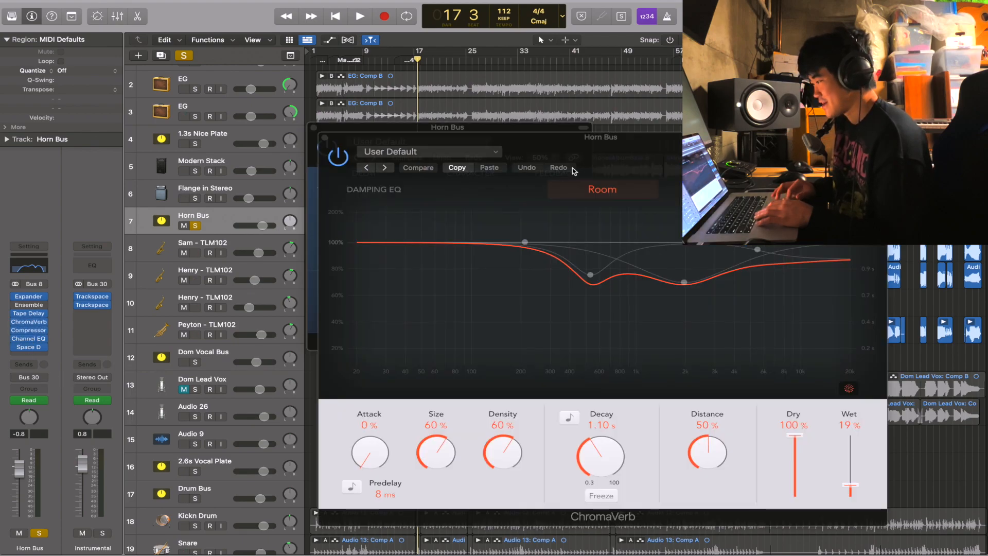
pyautogui.moveTo(410, 149); pyautogui.dragTo(510, 253)
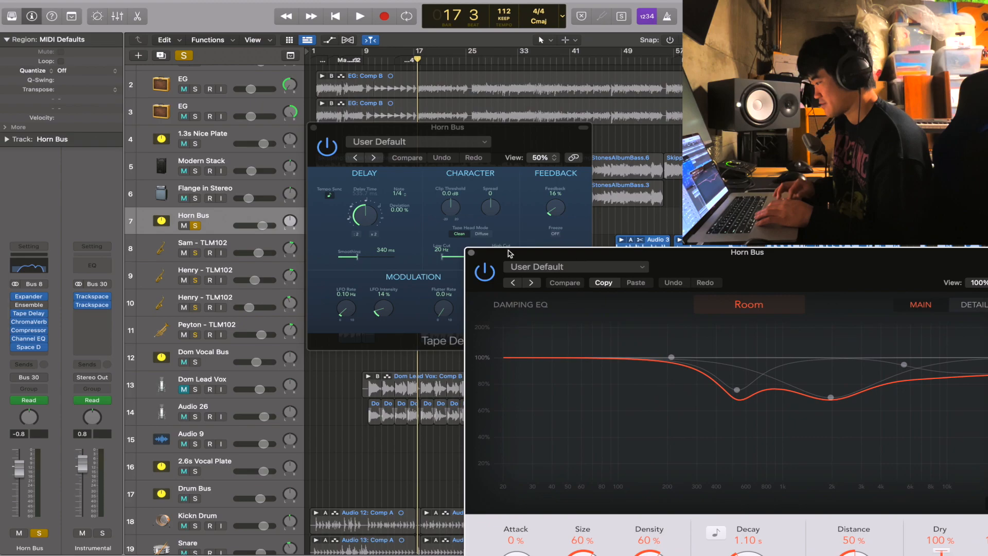
pyautogui.click(471, 253)
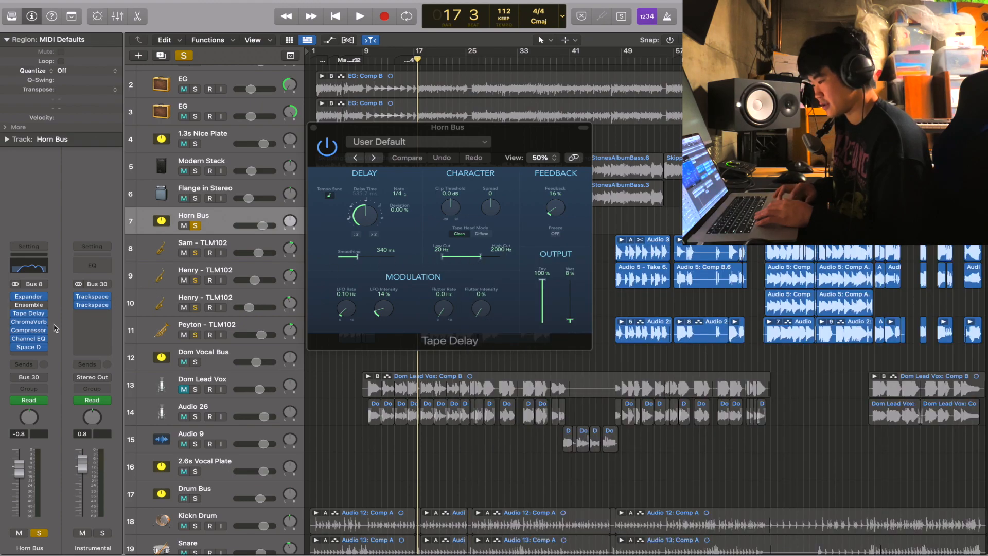
pyautogui.click(312, 127)
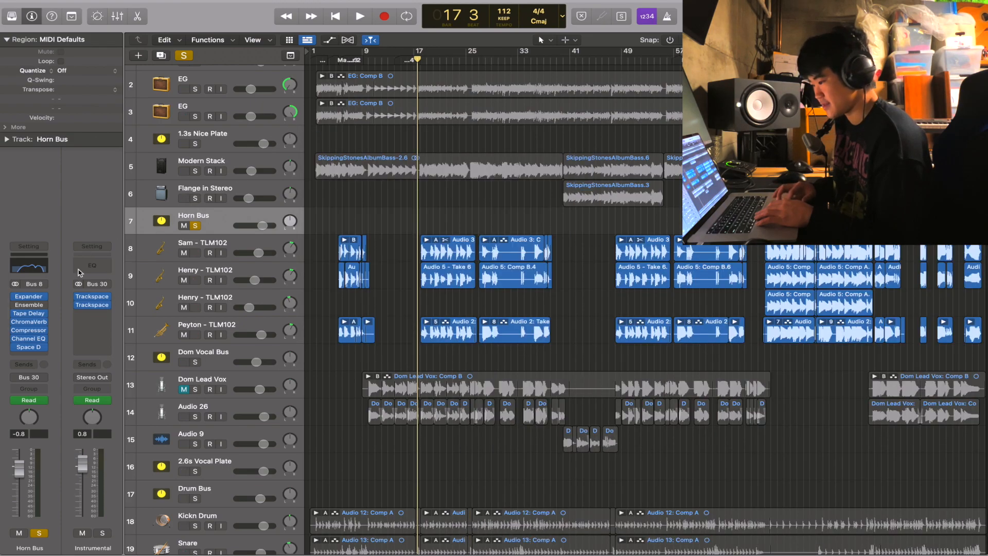
# - Review the Horn Bus Compressor and recheck its Channel EQ, closing the plug-in windows
pyautogui.click(28, 330)
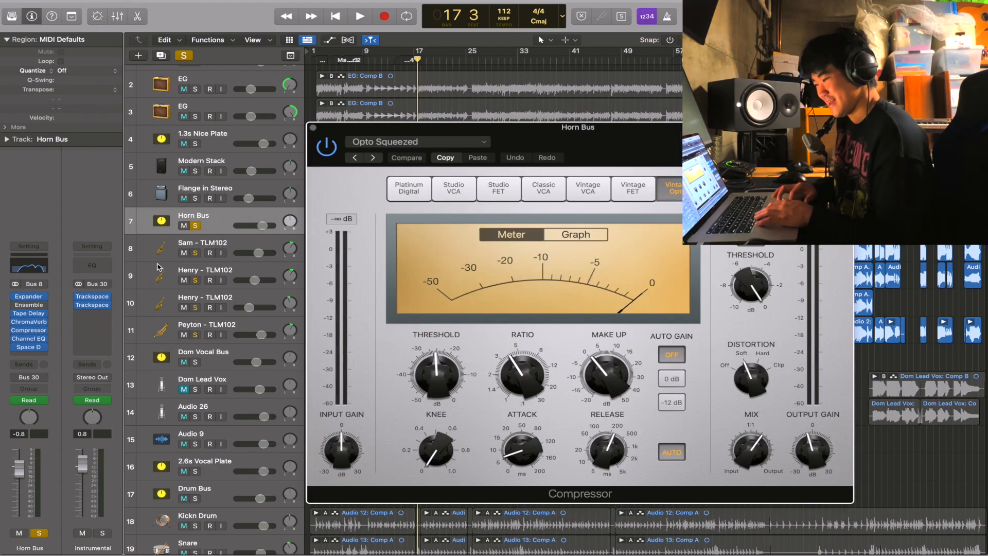
pyautogui.click(29, 340)
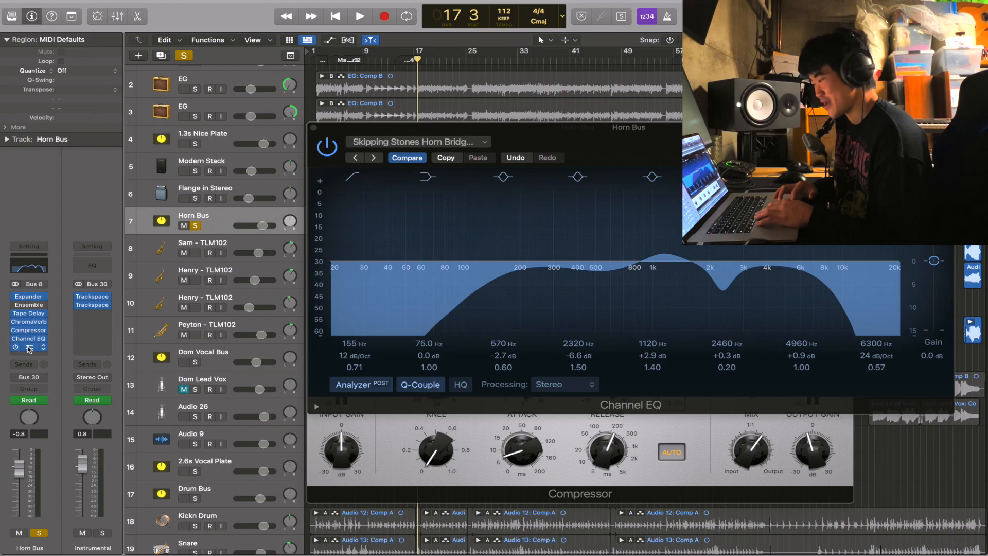
pyautogui.click(324, 137)
pyautogui.click(313, 127)
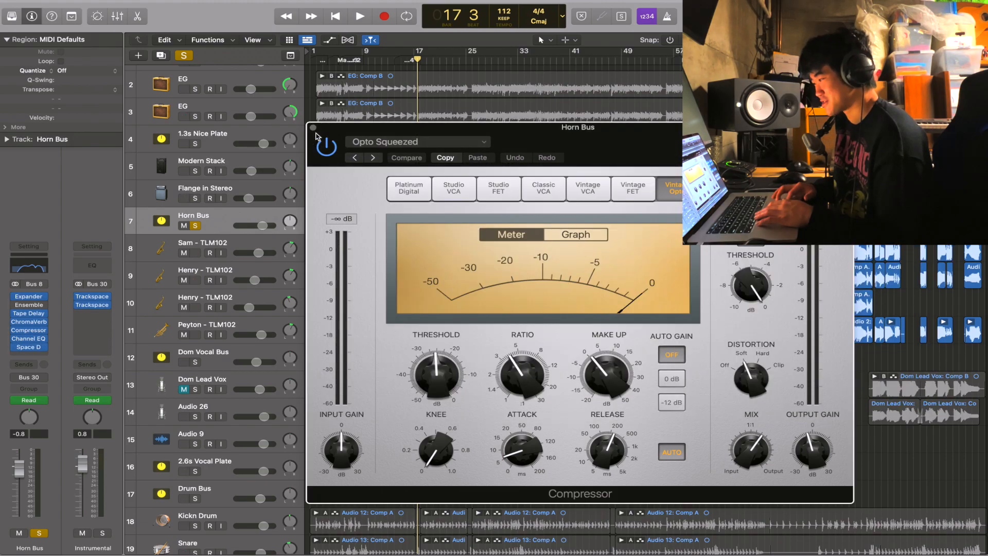
pyautogui.click(314, 128)
# - Clear the Horn Bus solo, solo the Modern Stack bass track and play it from bar 26
pyautogui.scroll(1, 304, 295)
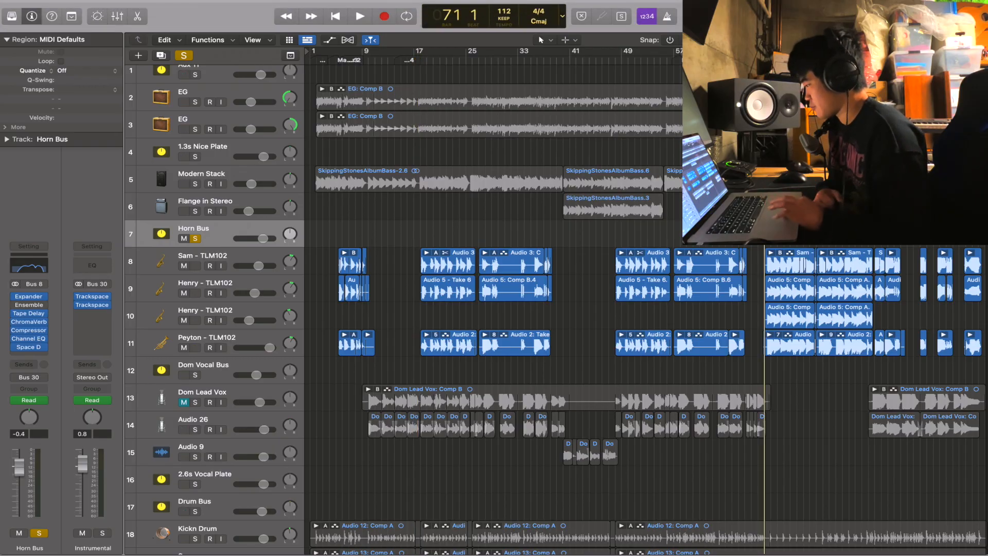
pyautogui.press('s')
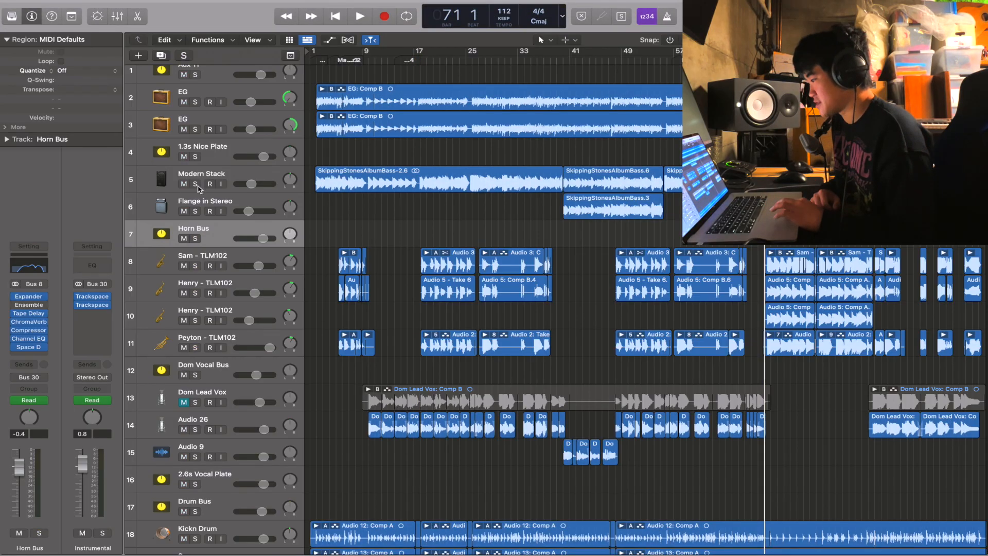
pyautogui.click(197, 186)
pyautogui.press('space')
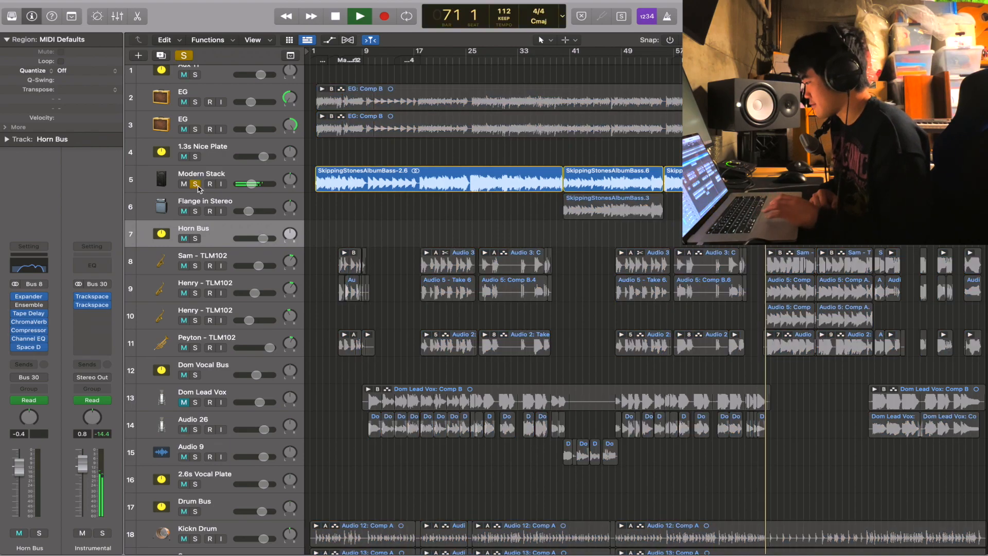
pyautogui.click(555, 62)
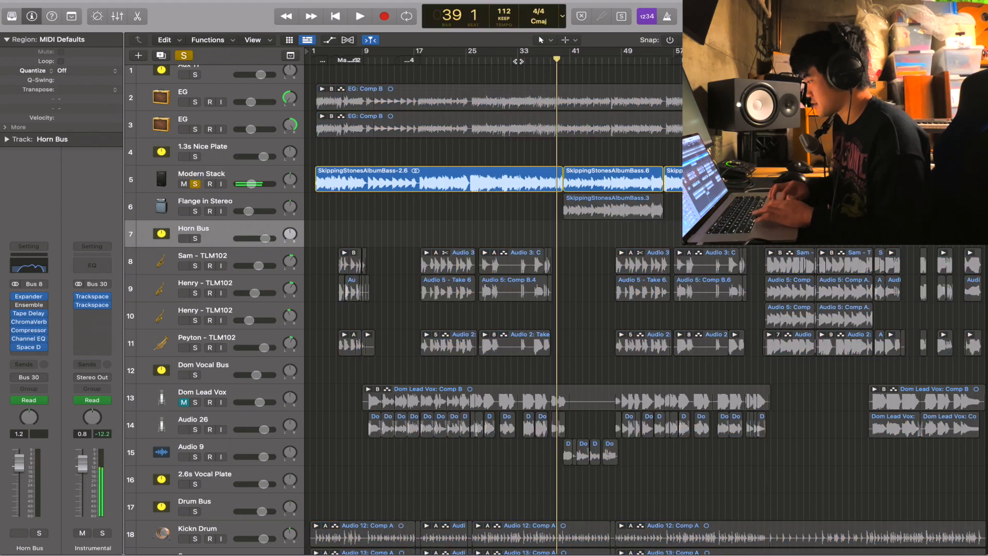
pyautogui.click(471, 61)
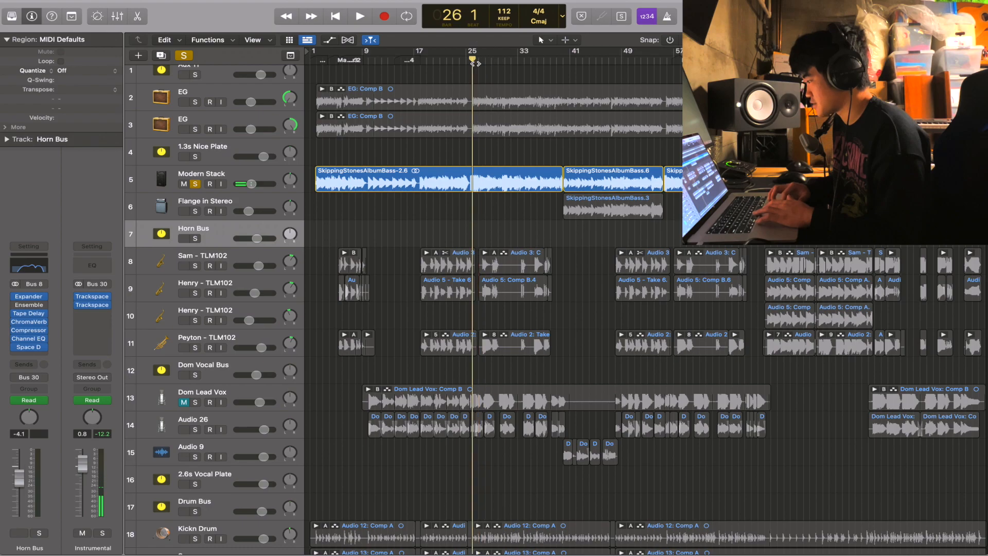
# - Examine the Bass Amp Designer and the Channel EQ low cut on the Modern Stack track, stop playback and close both plug-ins
pyautogui.click(226, 178)
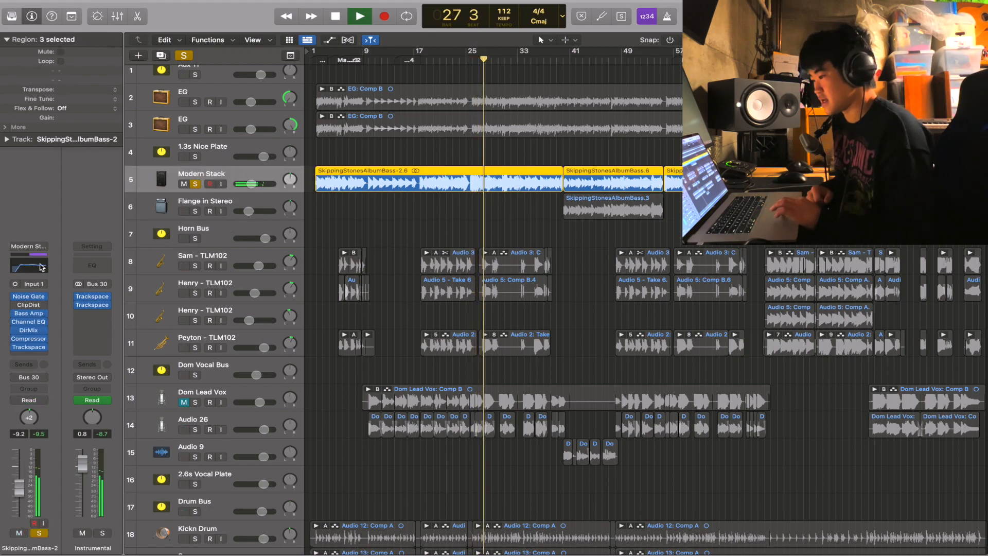
pyautogui.click(30, 315)
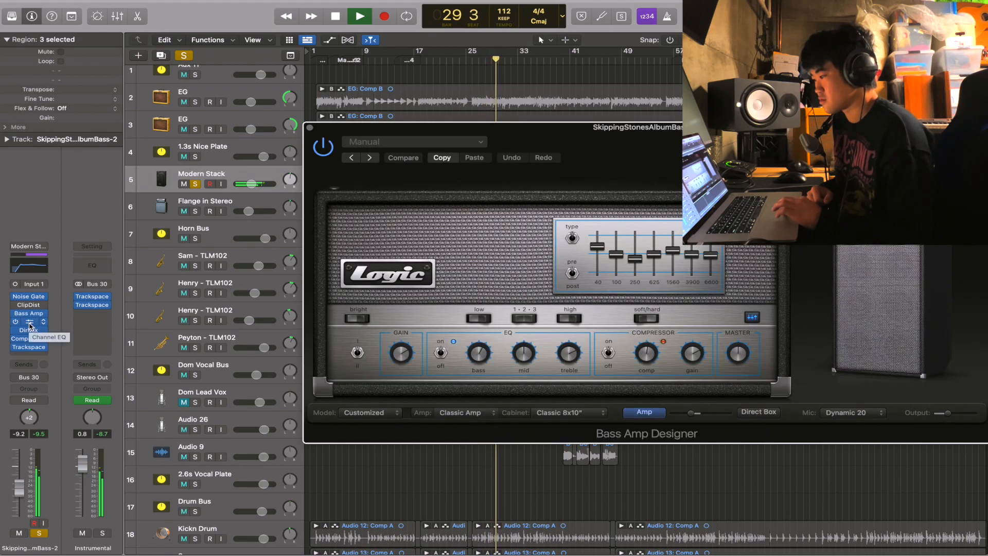
pyautogui.click(29, 324)
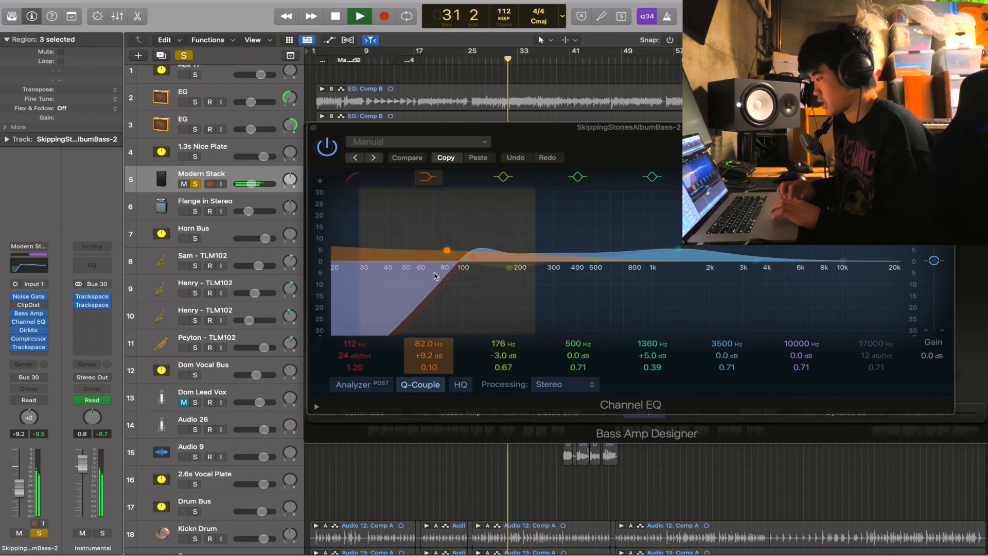
pyautogui.click(439, 273)
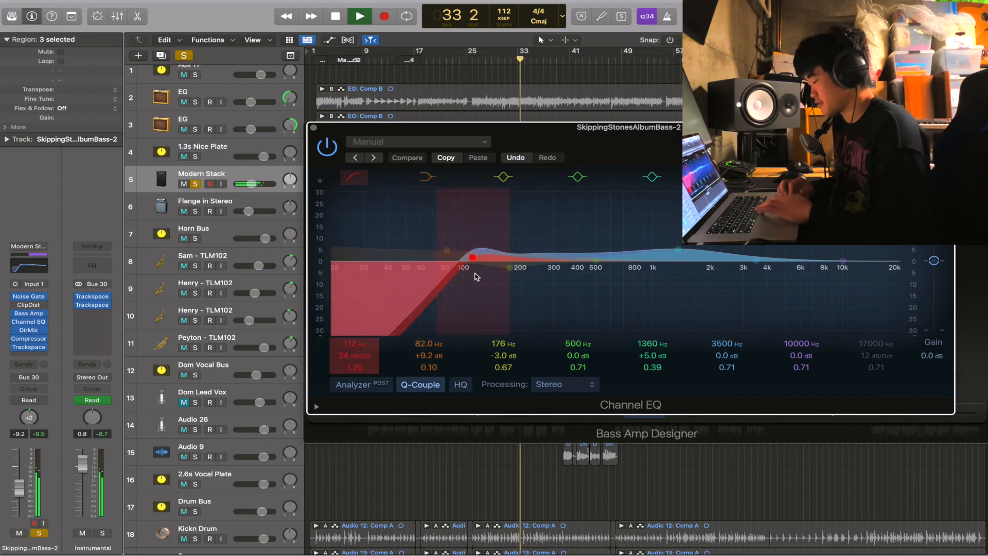
pyautogui.press('space')
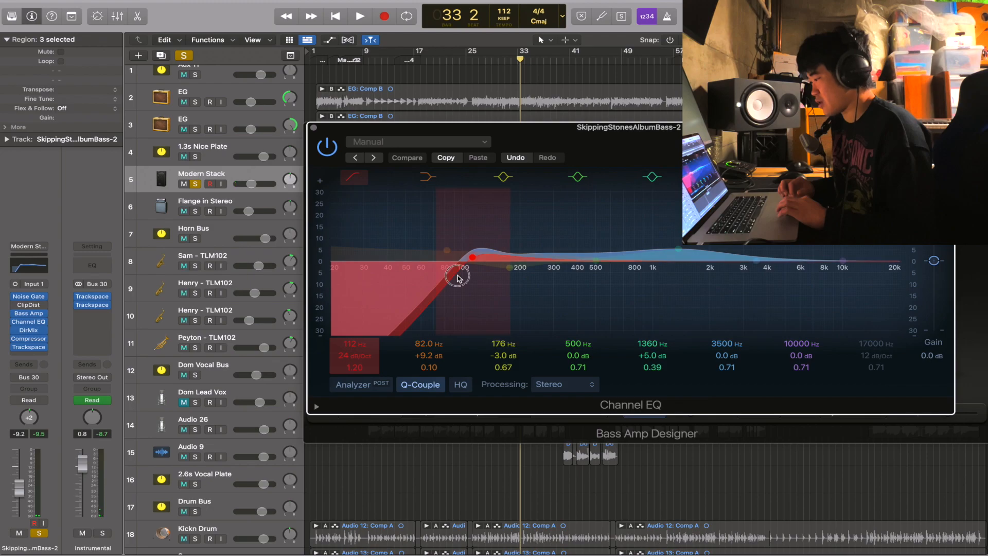
pyautogui.click(312, 128)
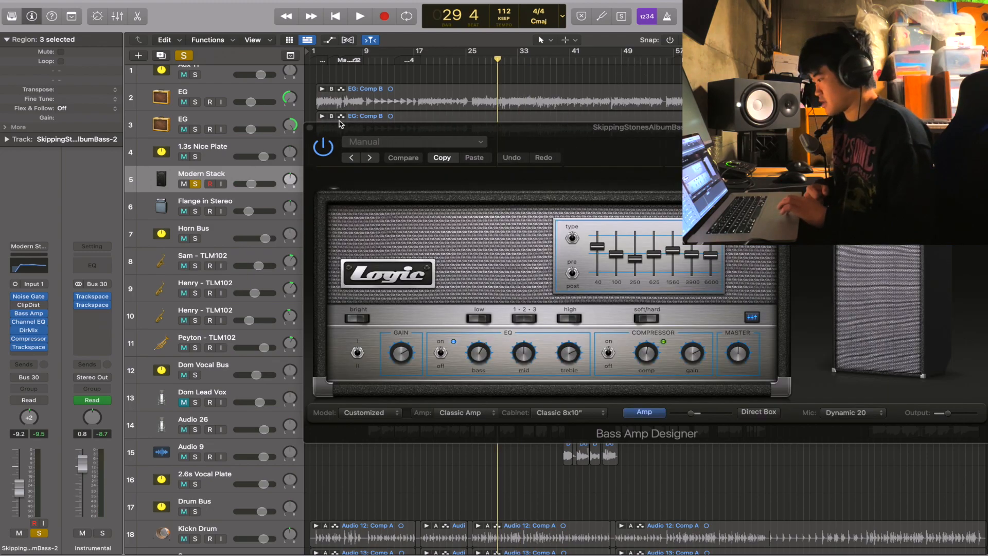
pyautogui.click(312, 127)
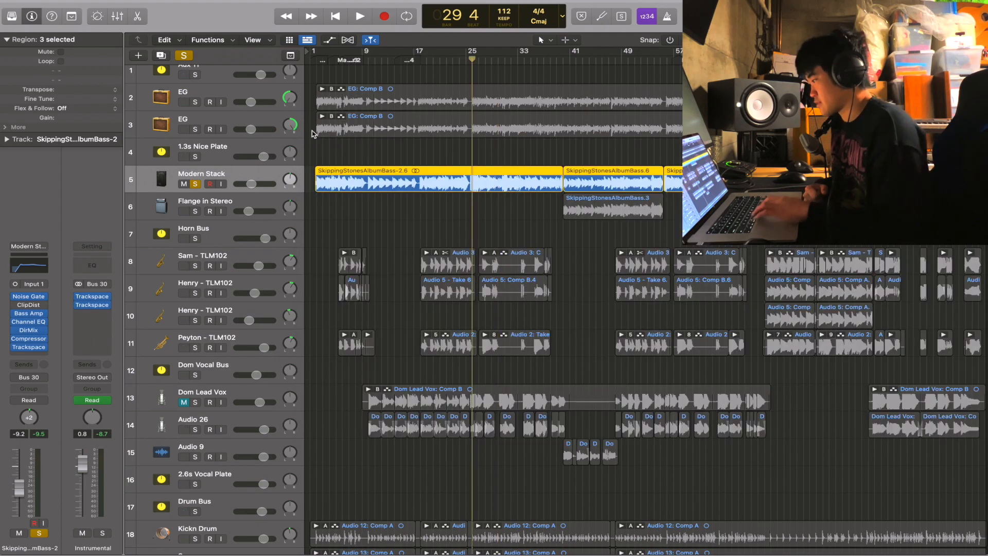
# - Play from bar 26, switching the Modern Stack solo off and on to compare the bass with the full mix, and stop playback
pyautogui.press('space')
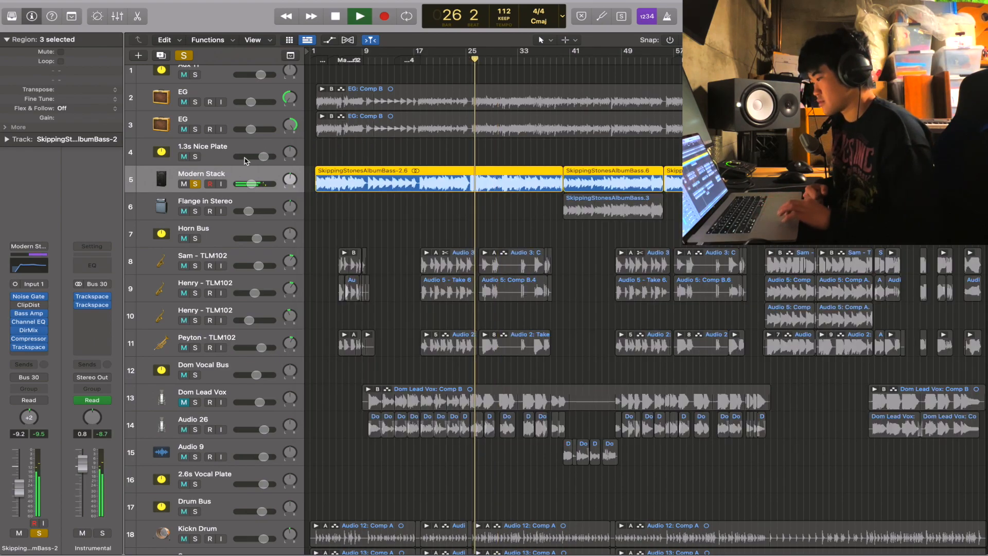
pyautogui.click(195, 183)
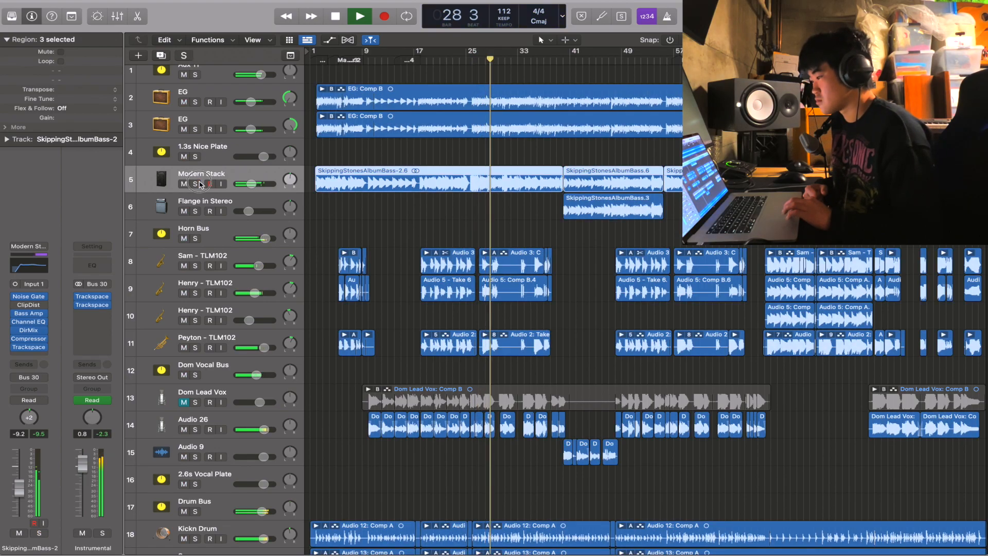
pyautogui.click(199, 184)
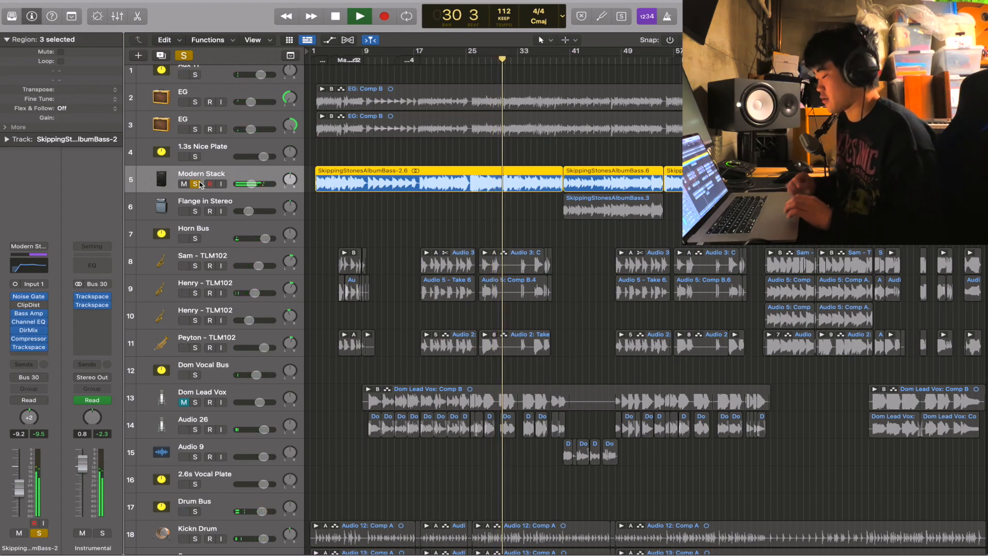
pyautogui.press('space')
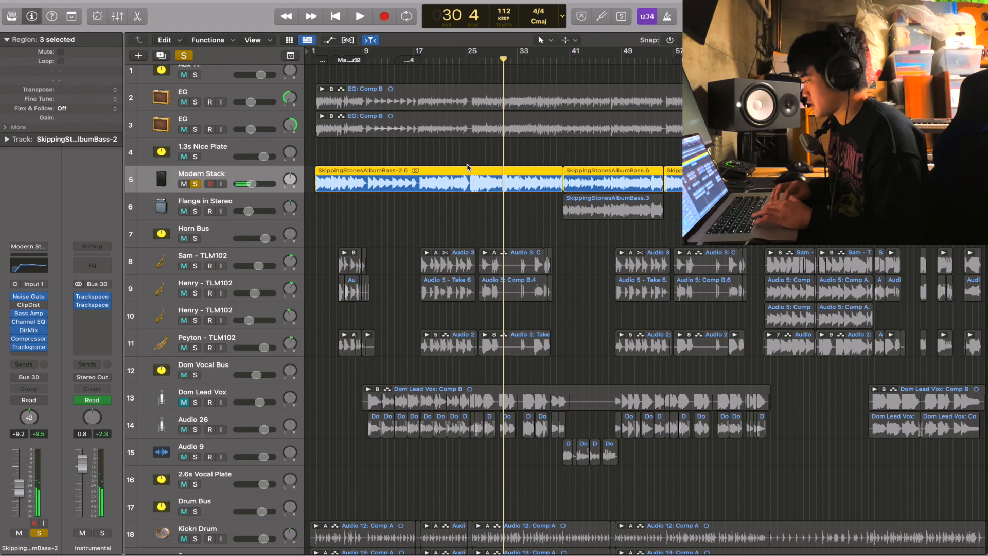
# - Play from the start of the Flange in Stereo region with that track soloed, and select the track to view its channel strip
pyautogui.click(562, 62)
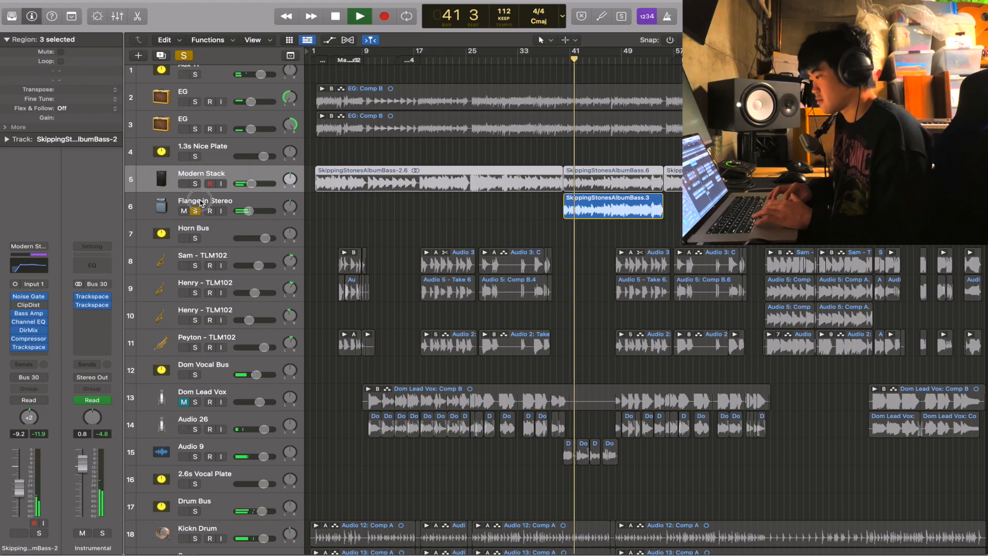
pyautogui.click(204, 202)
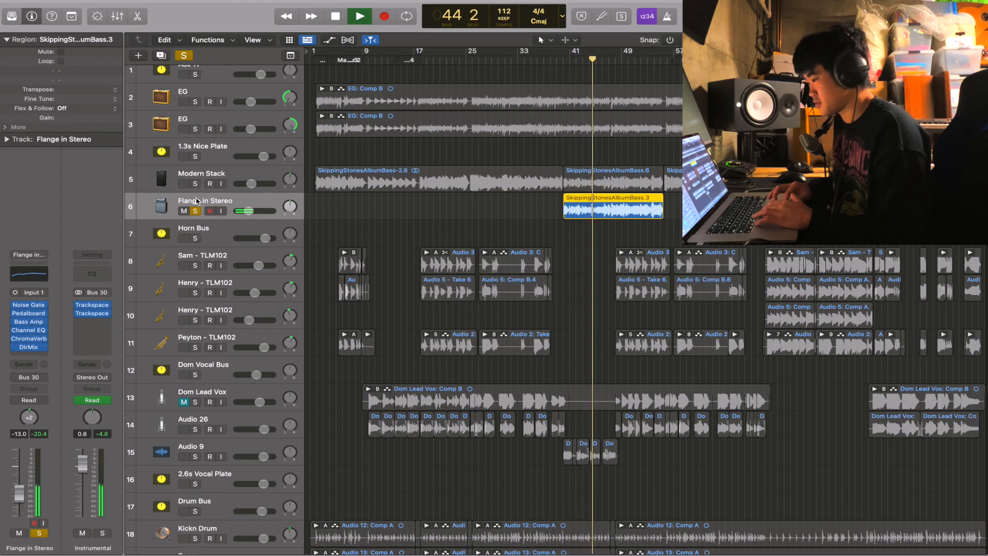
# - Solo the Modern Stack bass together with Flange in Stereo to hear both, stop playback and clear all solos
pyautogui.click(195, 184)
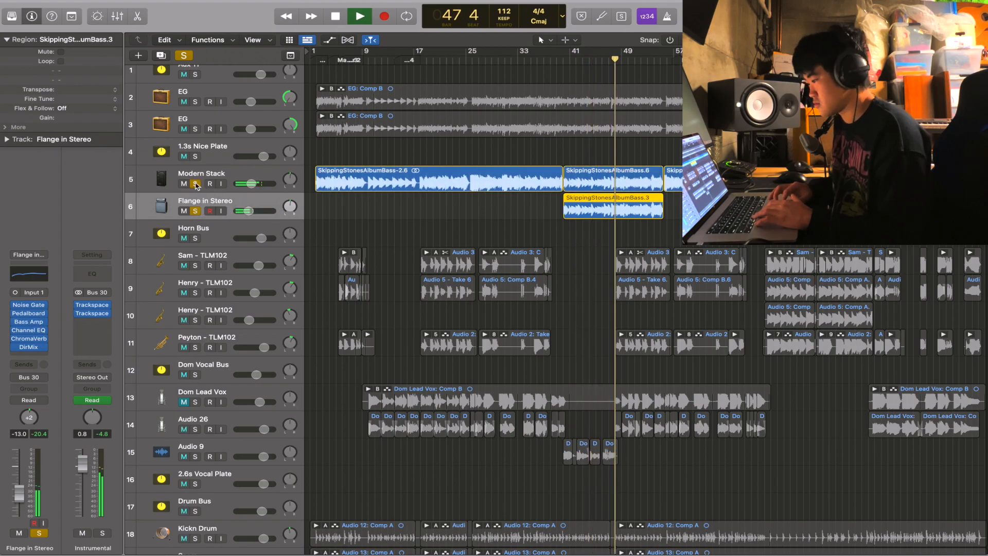
pyautogui.press('space')
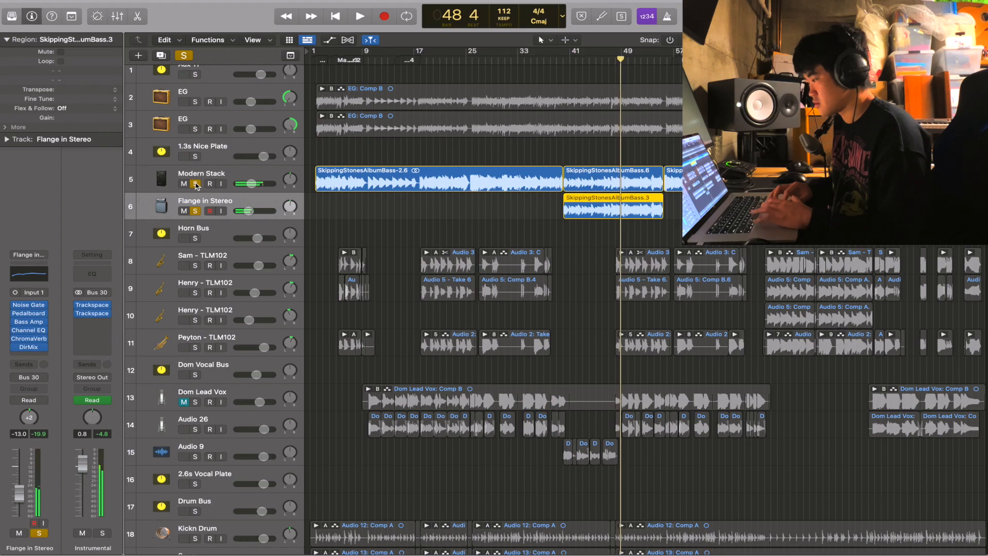
pyautogui.click(183, 55)
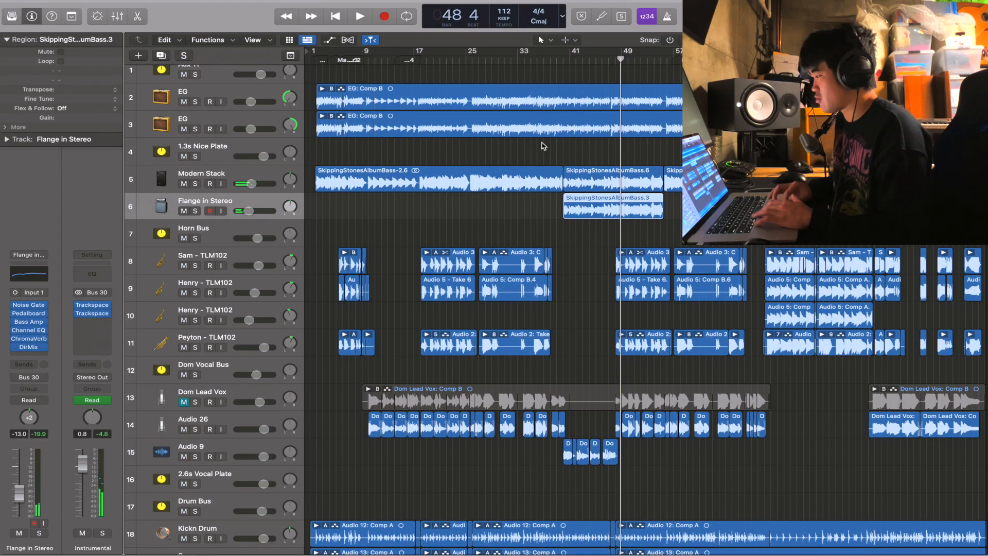
# - Play the full mix from about bar 40 to hear both bass tracks in context
pyautogui.click(561, 70)
pyautogui.click(558, 64)
pyautogui.press('space')
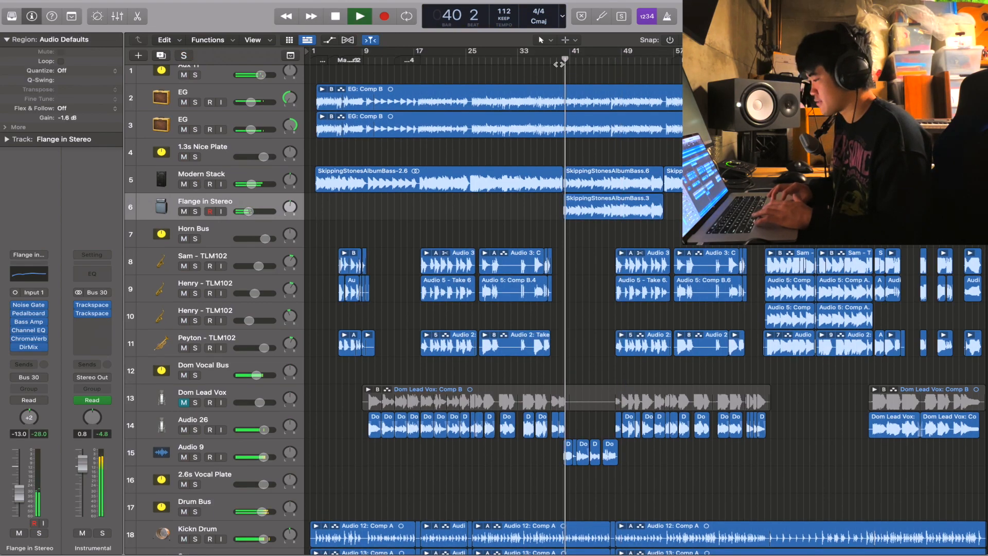
pyautogui.scroll(-3, 523, 331)
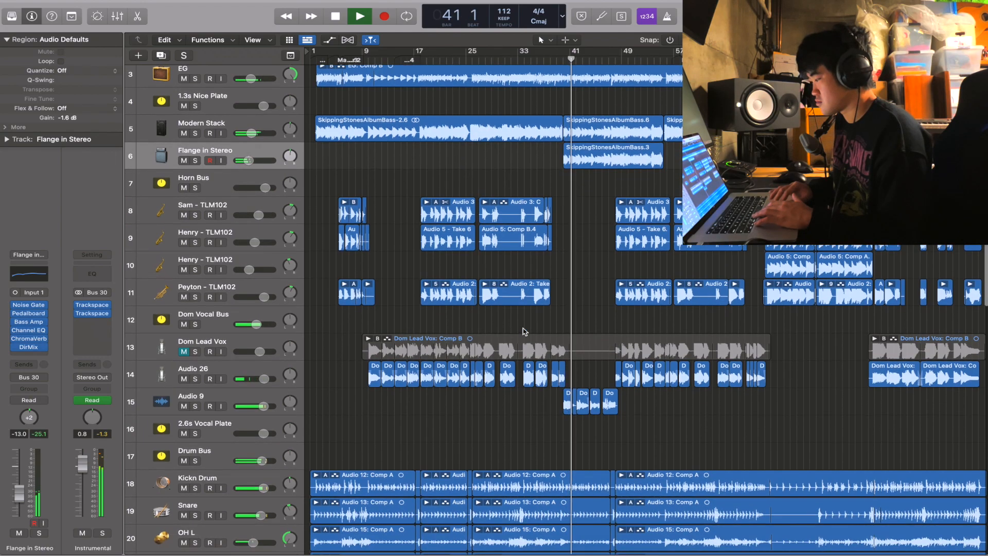
pyautogui.scroll(3, 523, 331)
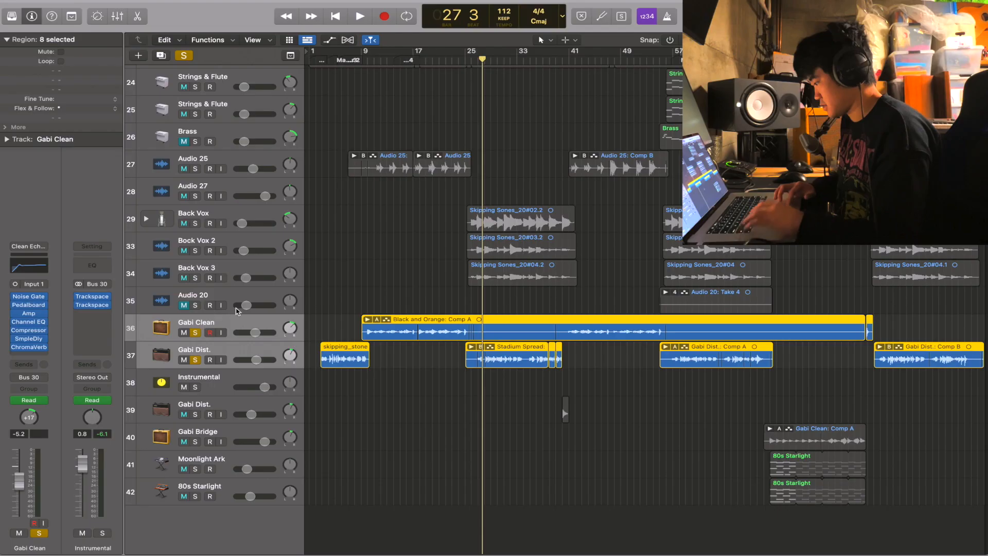
# - Play the soloed Gabi Clean and Gabi Dist. guitars briefly from bar 27 and stop playback
pyautogui.press('space')
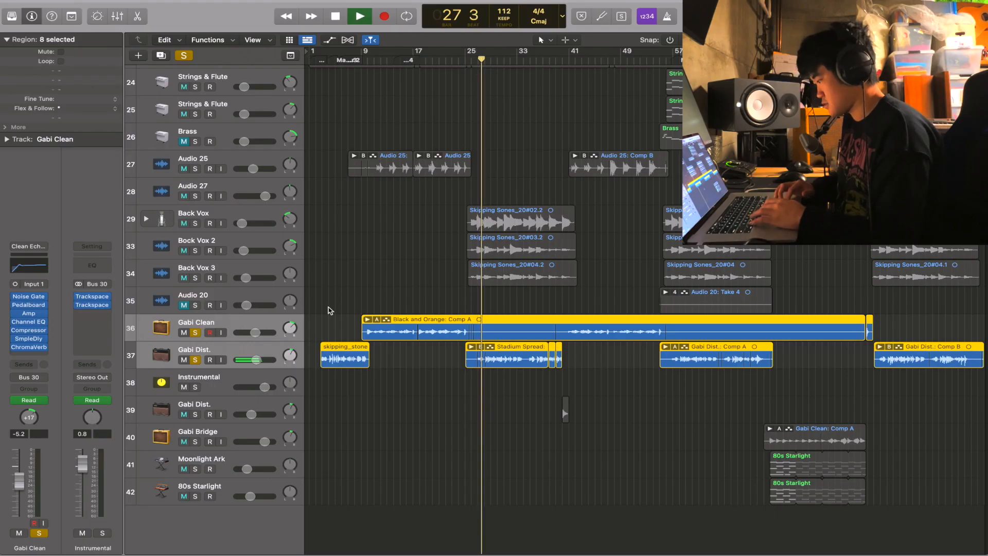
pyautogui.press('space')
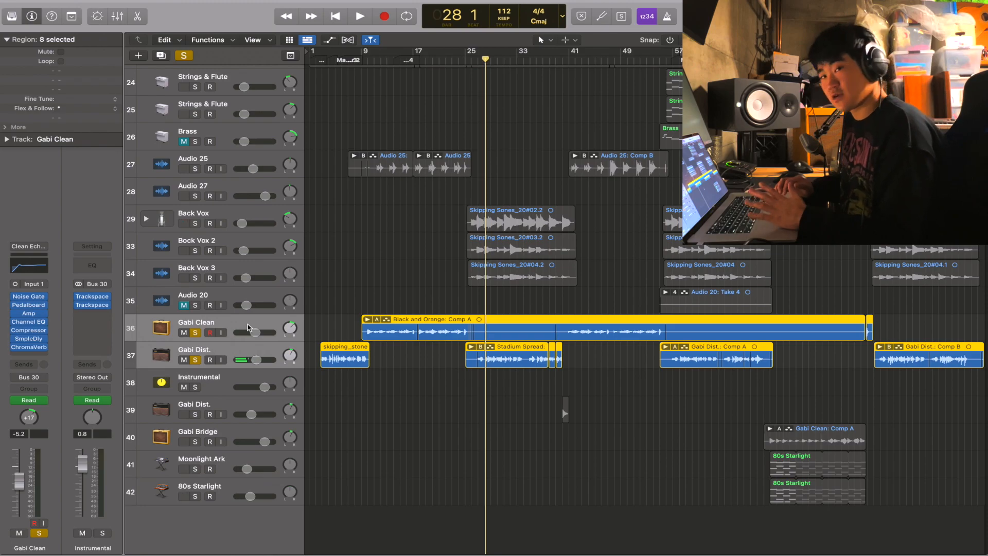
# - Select the Gabi Clean track, open its Pedalboard and Amp plug-ins and play from bar 10
pyautogui.click(244, 327)
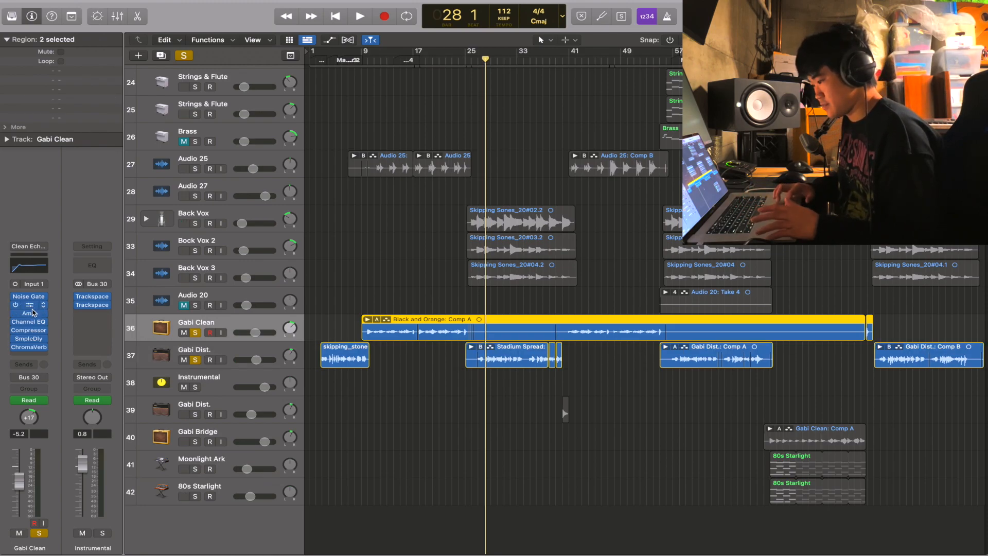
pyautogui.click(31, 305)
pyautogui.click(31, 313)
pyautogui.click(367, 59)
pyautogui.press('space')
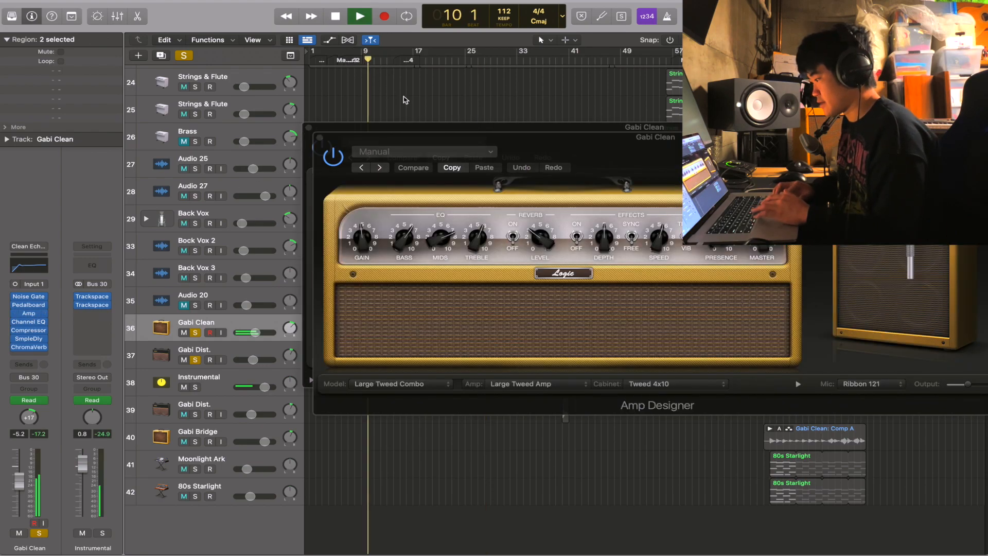
# - Arrange the Gabi Clean Pedalboard and Amp Designer windows one above the other to examine both during playback
pyautogui.moveTo(520, 152); pyautogui.dragTo(515, 348)
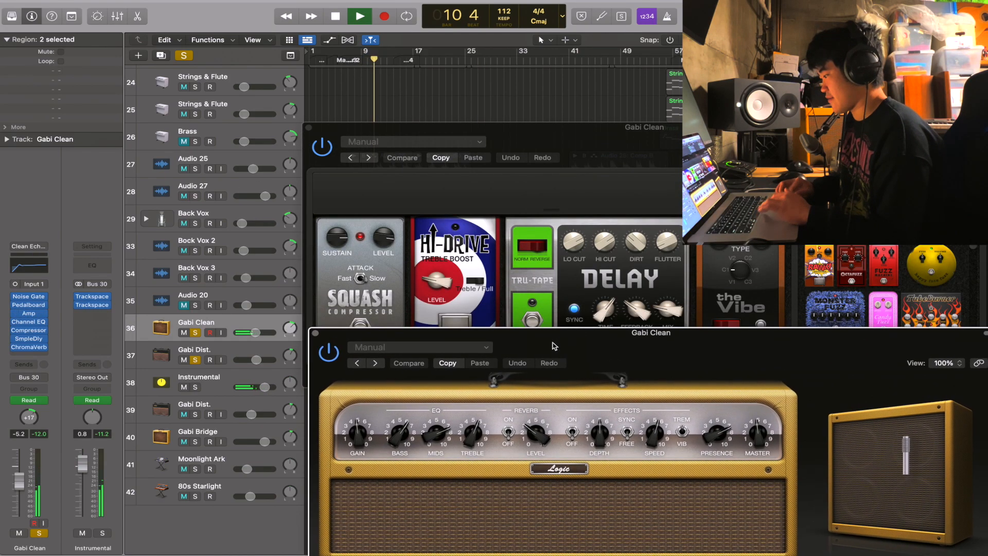
pyautogui.moveTo(624, 150); pyautogui.dragTo(616, 39)
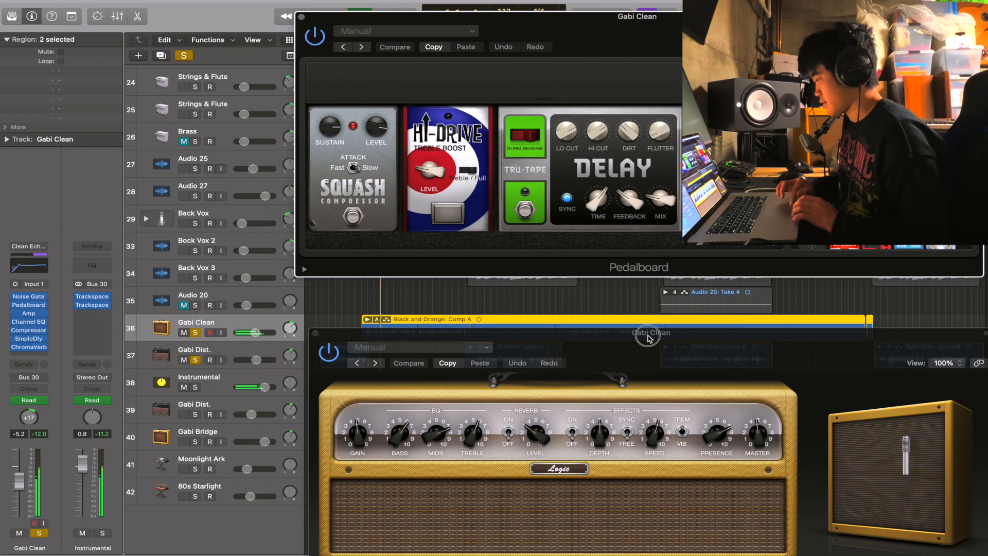
pyautogui.moveTo(648, 337); pyautogui.dragTo(644, 281)
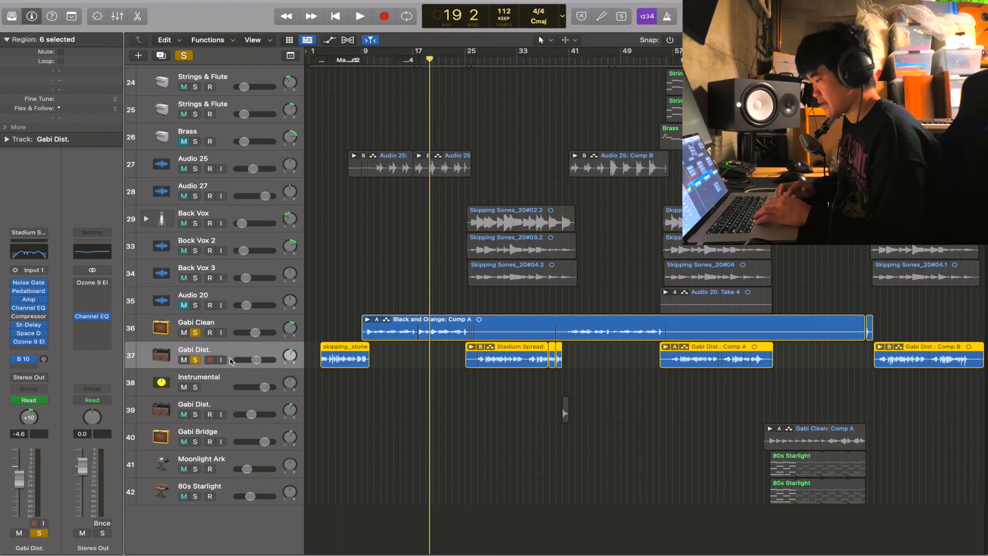
# - Play the soloed guitars from bar 25, examine the Channel EQ on the Gabi Dist. track and close it
pyautogui.click(468, 65)
pyautogui.press('space')
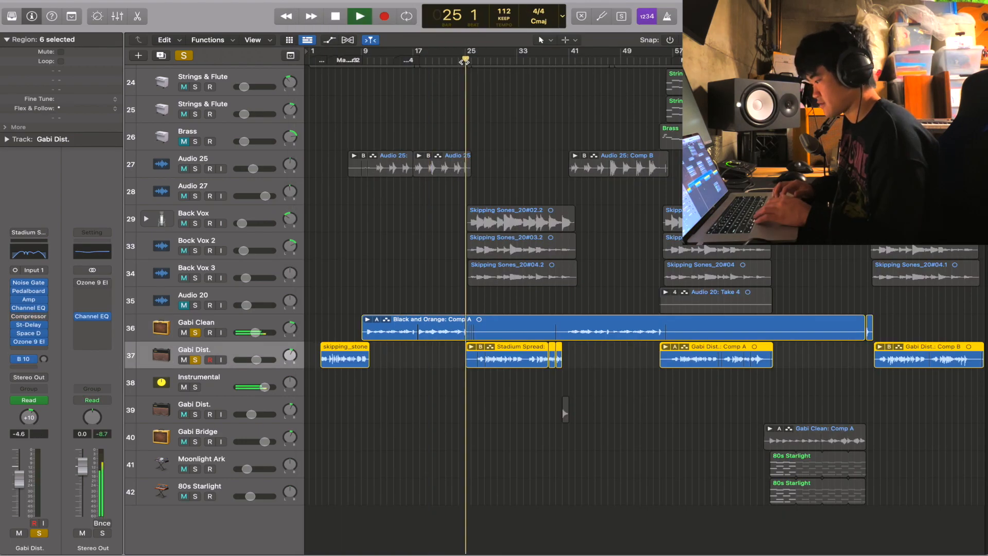
pyautogui.click(30, 256)
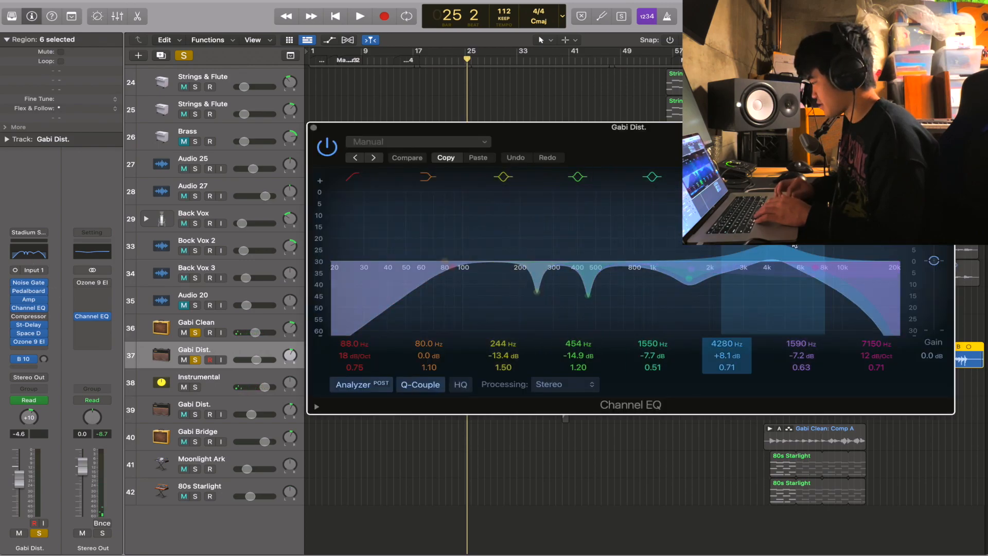
pyautogui.press('super+w')
# - Examine the Amp Designer and Pedalboard on the Gabi Dist. track with their windows separated, and close the Pedalboard
pyautogui.click(29, 300)
pyautogui.moveTo(587, 133); pyautogui.dragTo(608, 327)
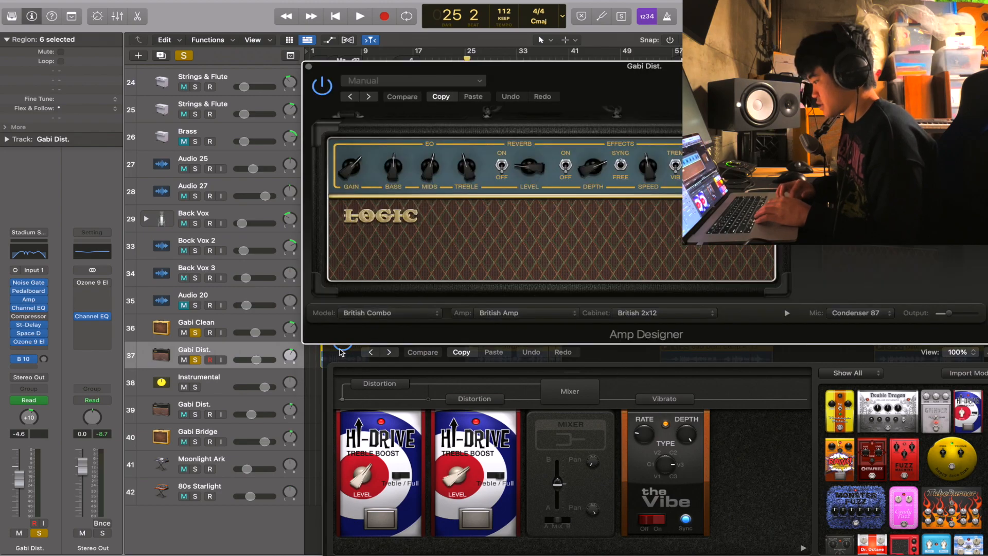
pyautogui.click(336, 360)
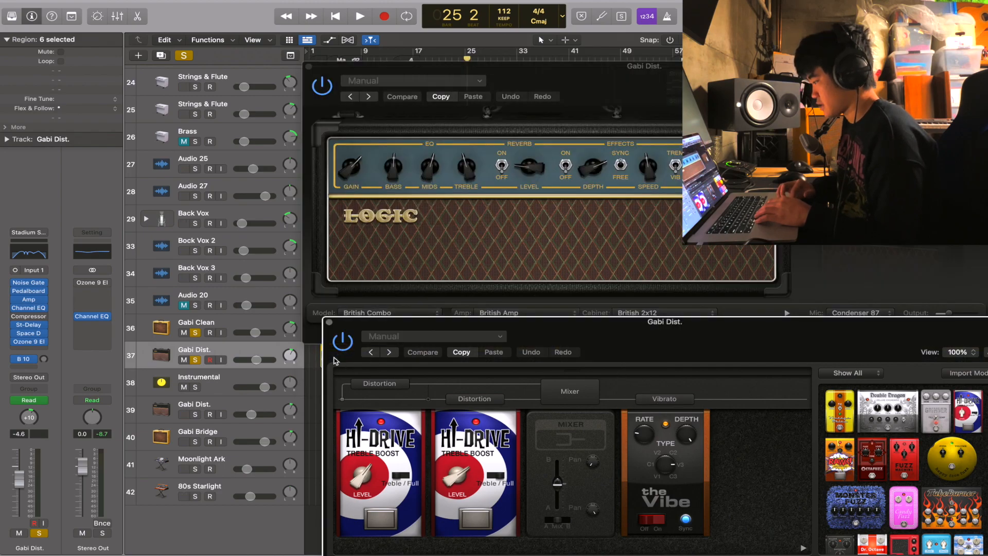
pyautogui.click(330, 323)
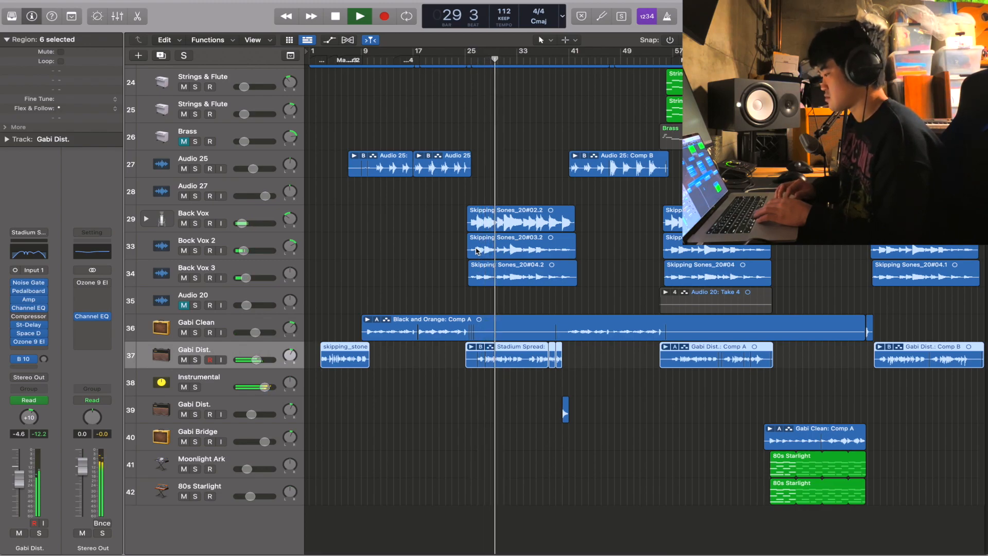
# - Stop the full mix, and play from bar 25 with the Back Vox, Bock Vox 2 and Back Vox 3 tracks soloed
pyautogui.press('space')
pyautogui.moveTo(302, 554)
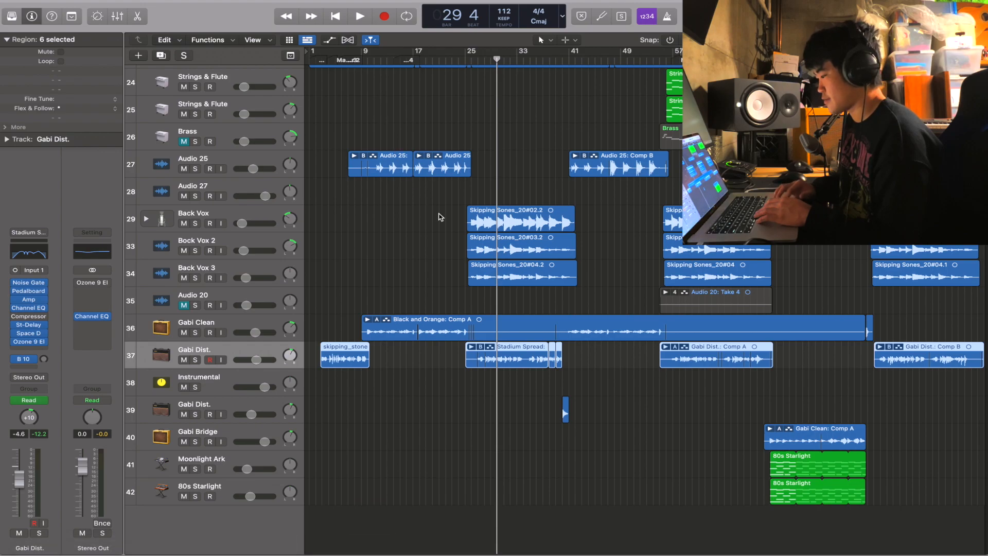
pyautogui.scroll(5, 440, 217)
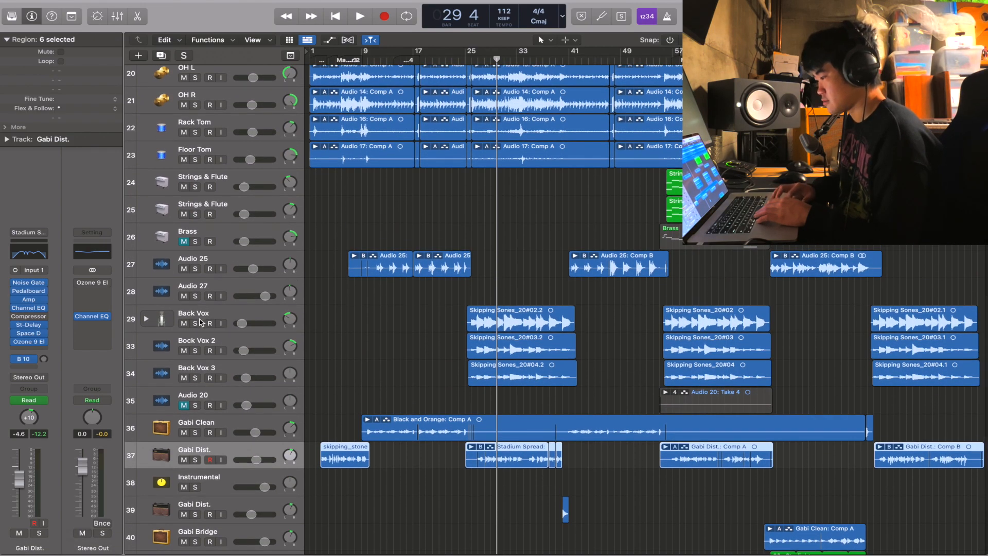
pyautogui.click(195, 323)
pyautogui.press('space')
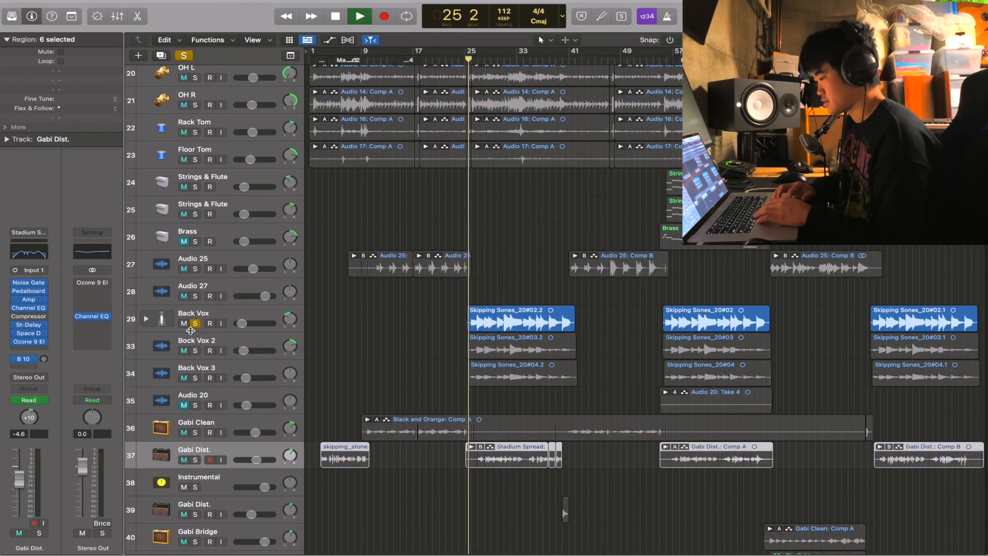
pyautogui.click(195, 350)
pyautogui.click(195, 378)
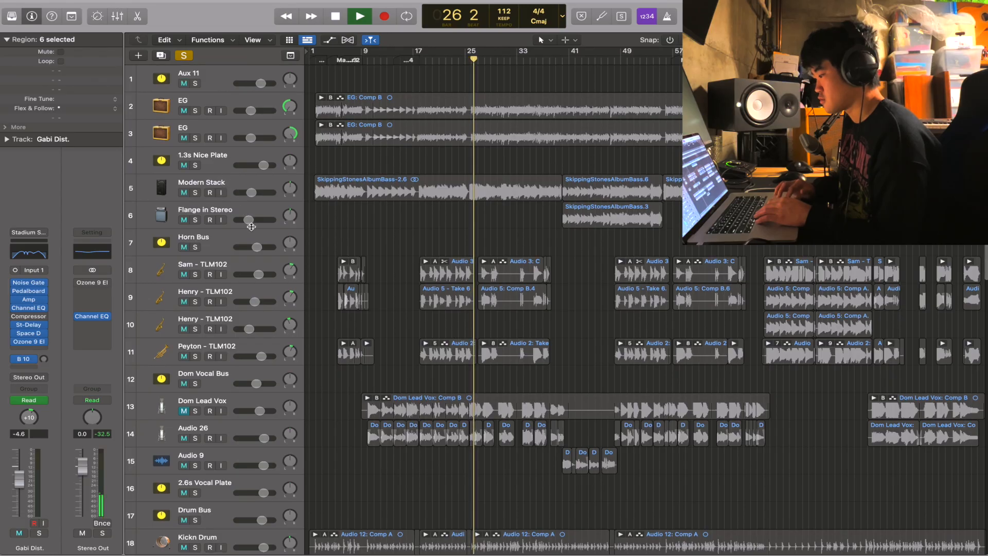
# - Solo the Audio 26 vocal along with the backing vocals during playback, and return to the backing vocal tracks
pyautogui.scroll(-2, 211, 298)
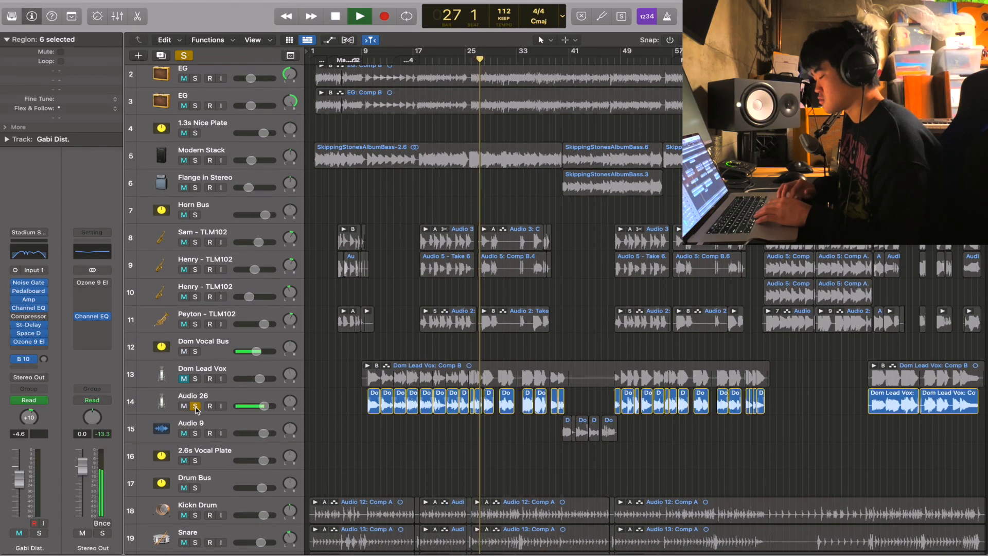
pyautogui.scroll(-15, 196, 409)
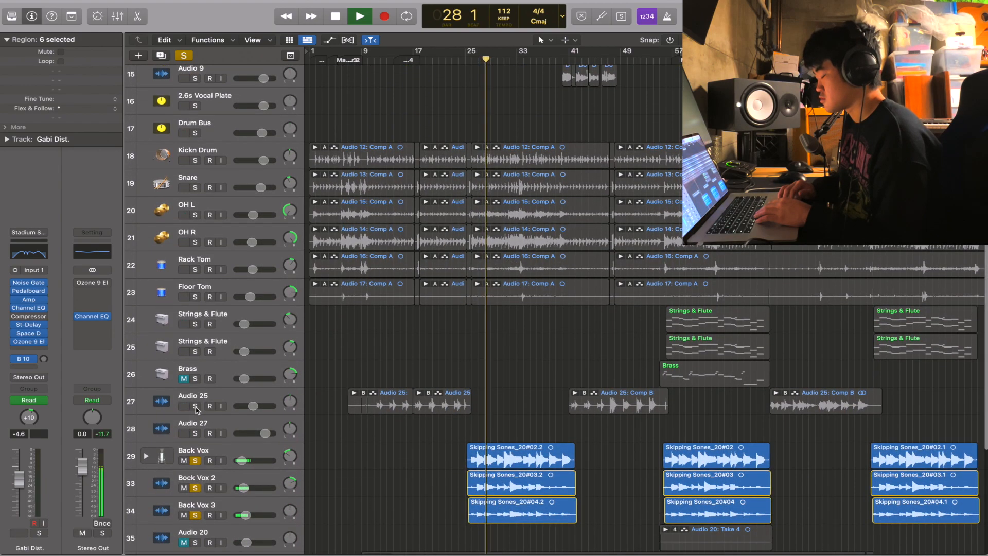
pyautogui.scroll(-2, 350, 408)
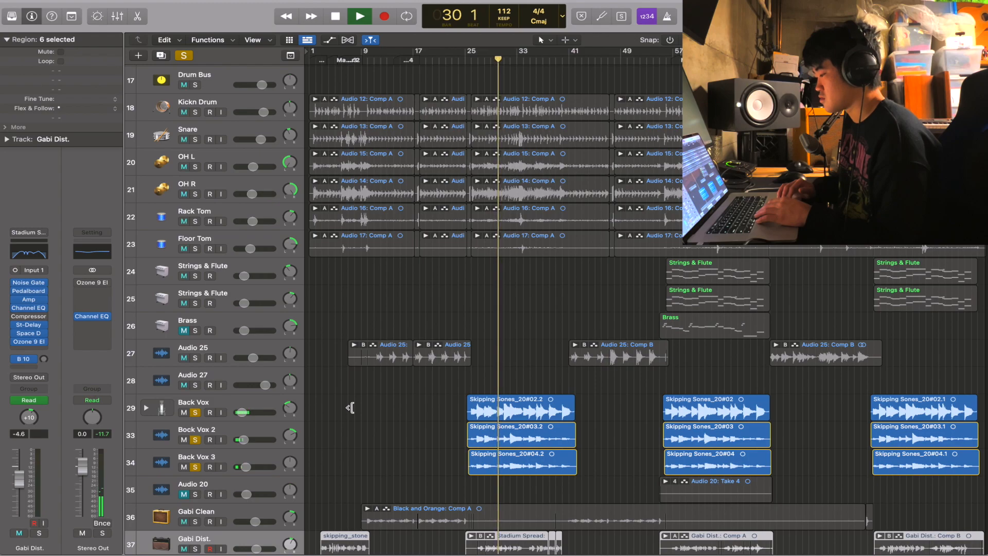
# - Select the Back Vox, Bock Vox 2 and Back Vox 3 tracks in turn to examine their channel strips
pyautogui.click(225, 401)
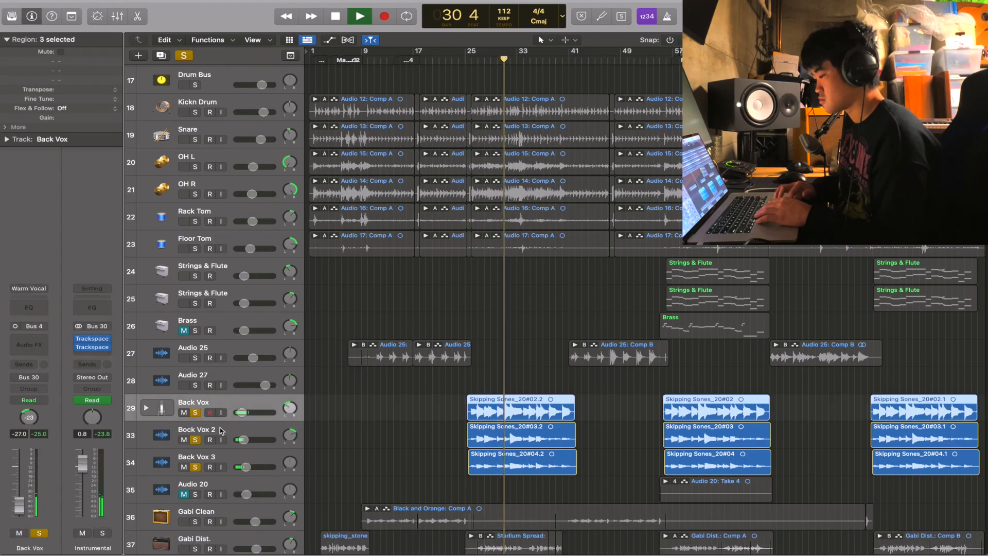
pyautogui.click(224, 430)
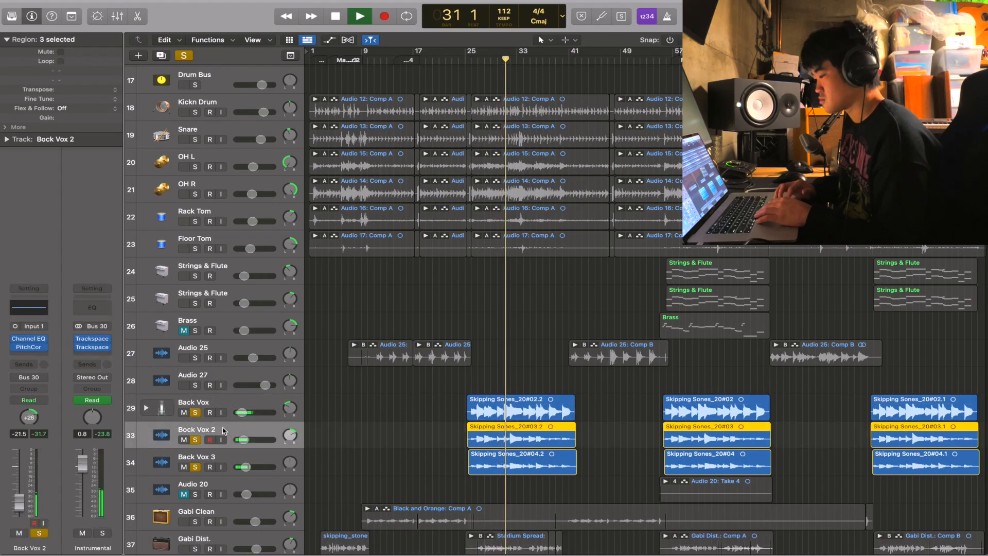
pyautogui.click(225, 453)
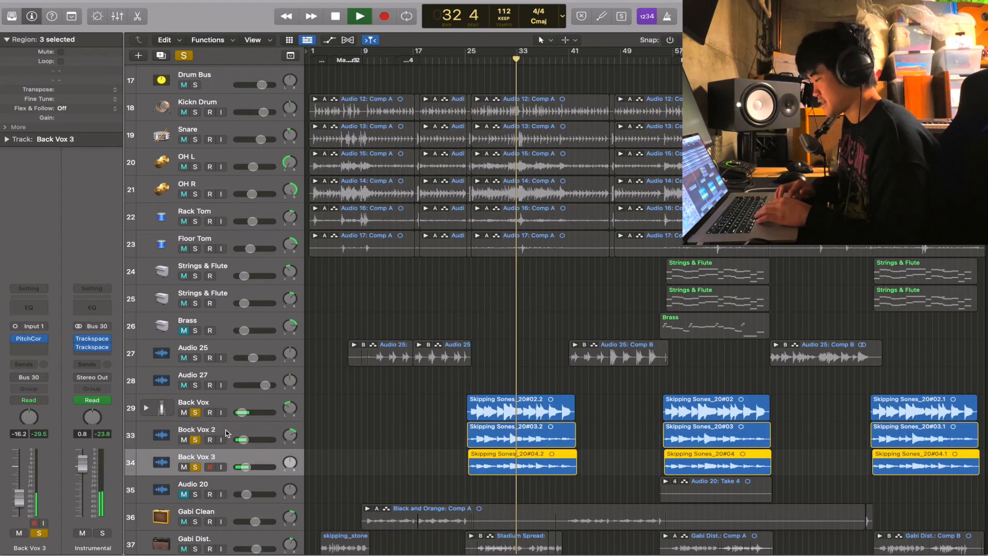
pyautogui.click(227, 433)
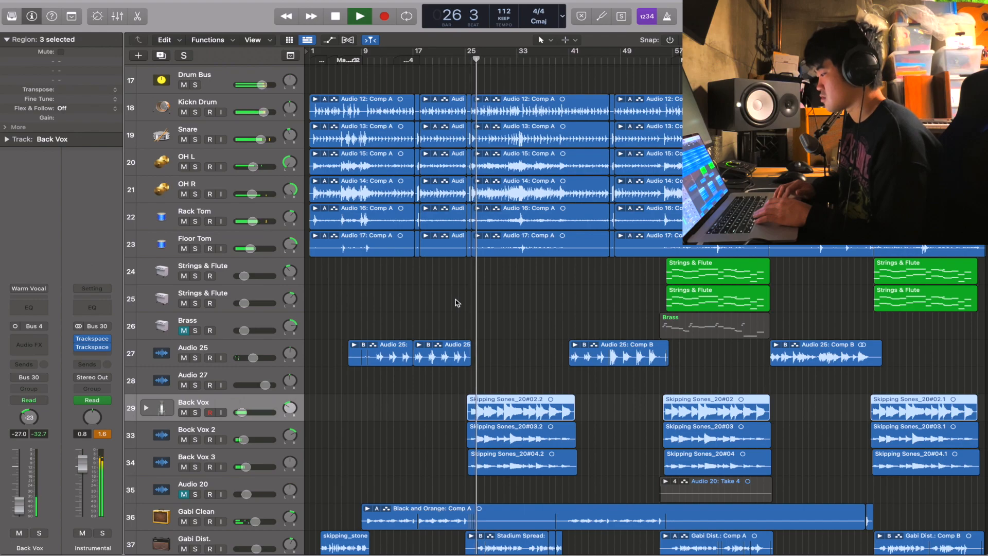
# - Solo the Audio 25 track, rename it Piano and play it from bar 10
pyautogui.scroll(-2, 456, 302)
pyautogui.scroll(-2, 455, 302)
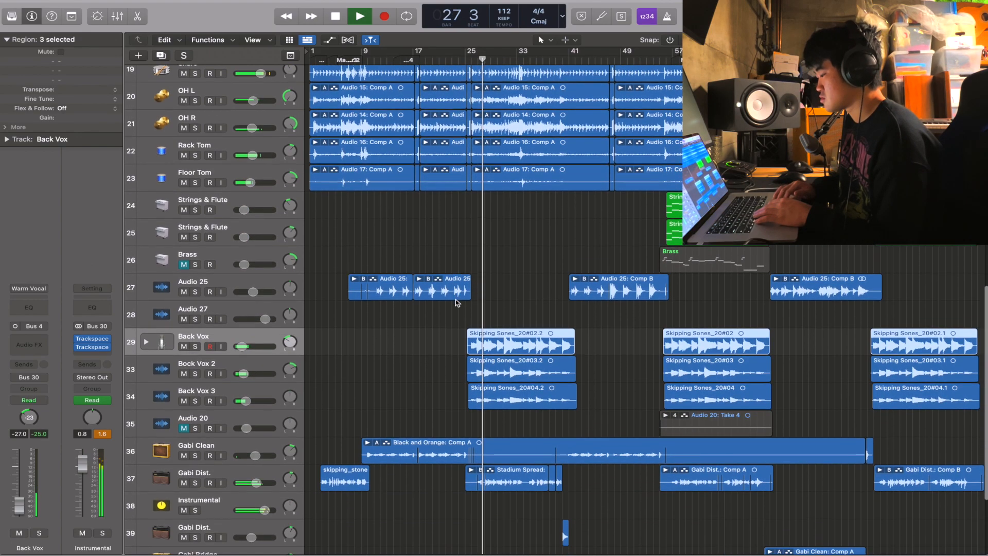
pyautogui.scroll(4, 455, 302)
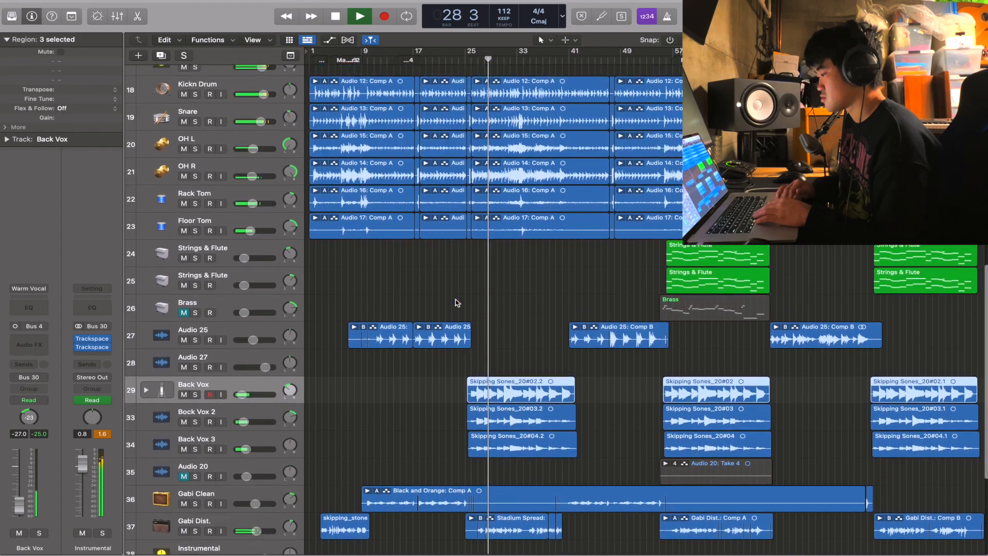
pyautogui.click(366, 59)
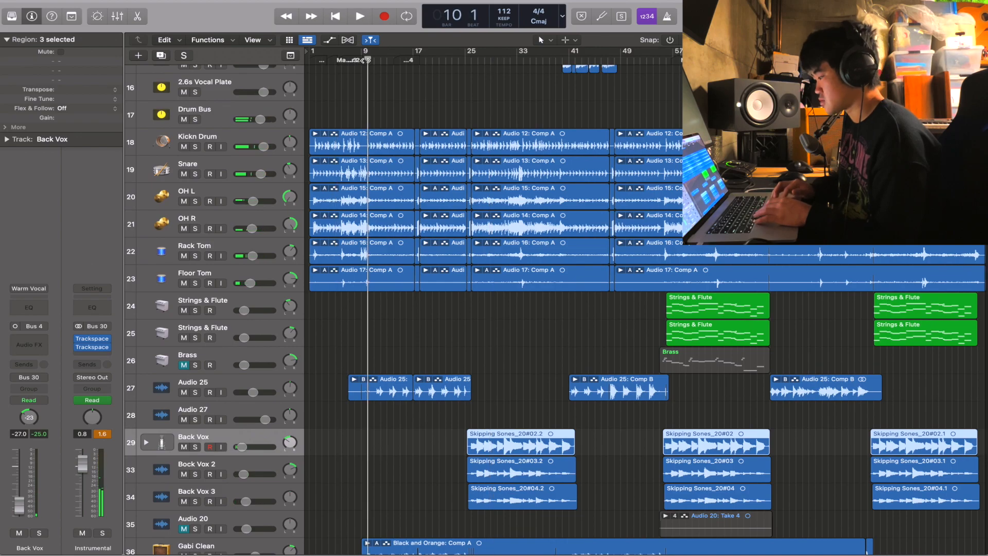
pyautogui.click(195, 392)
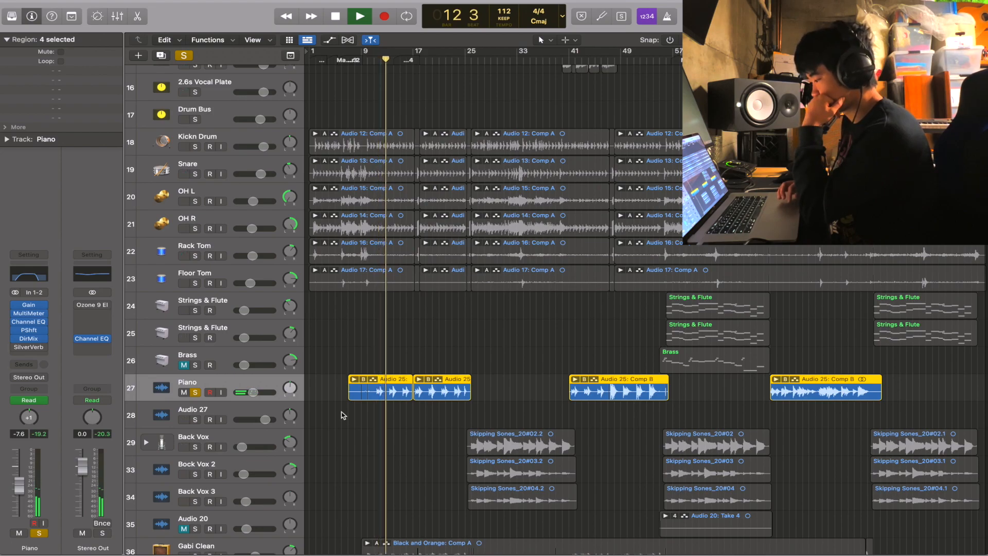
# - Stop the Piano playback and examine the track's Channel EQ curve, closing the plug-in again
pyautogui.press('space')
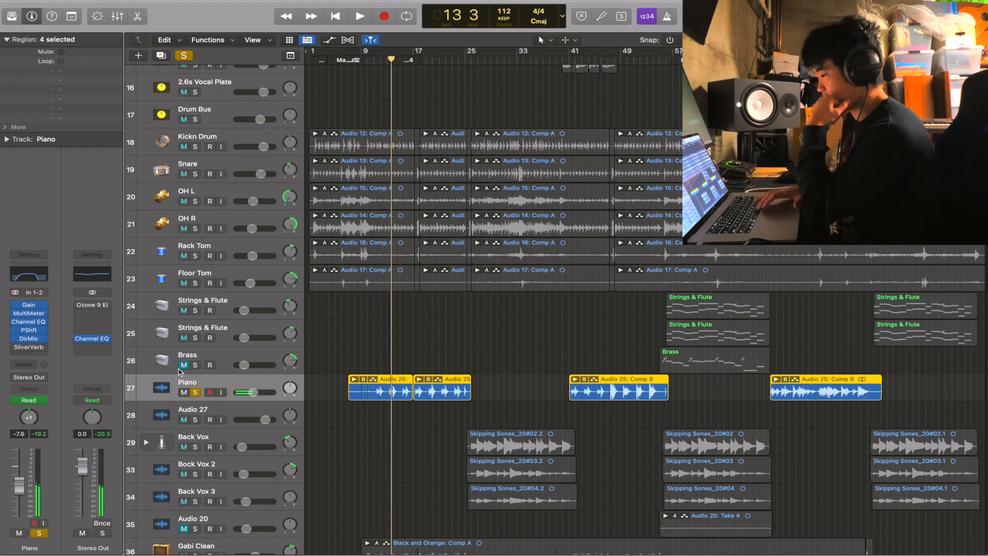
pyautogui.click(22, 272)
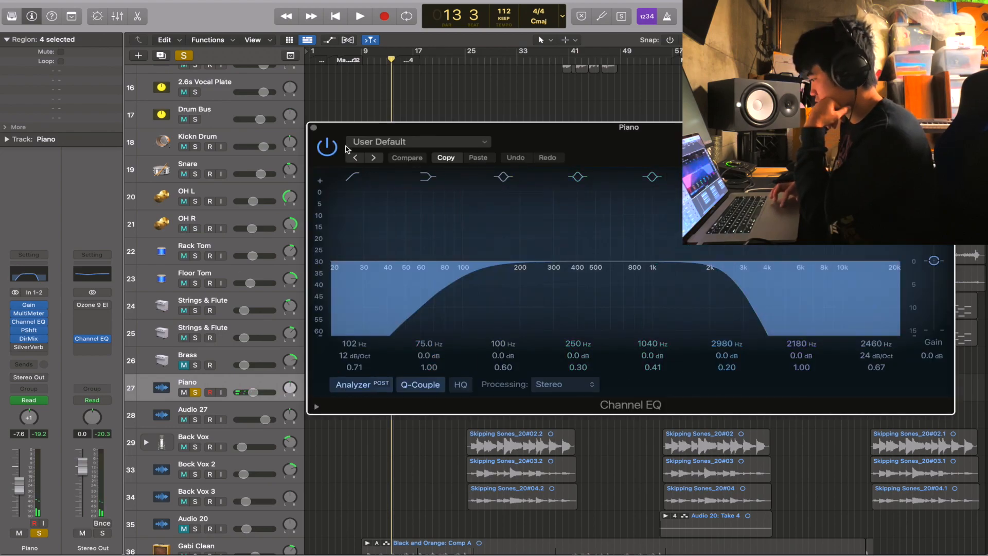
pyautogui.click(314, 127)
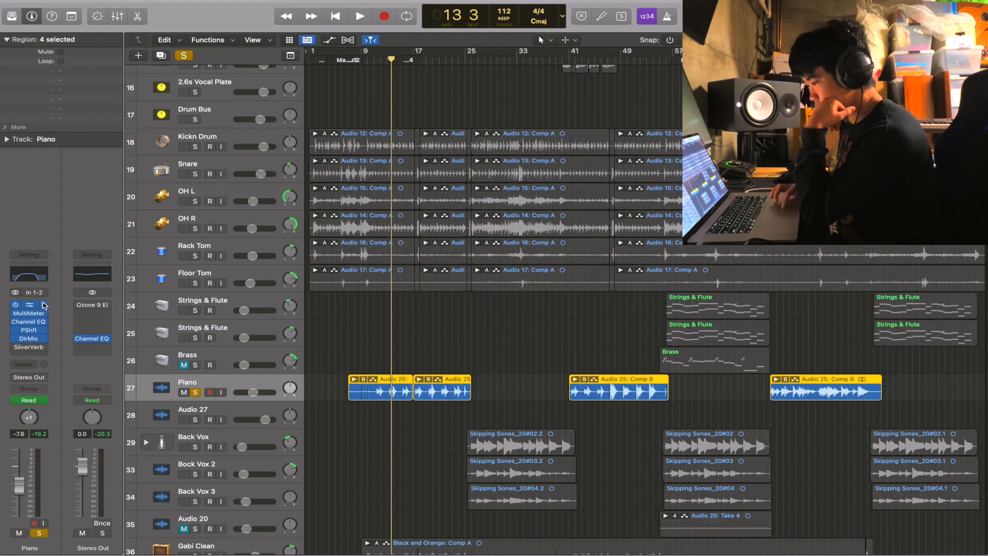
# - Play the soloed Piano track and compare its sound with the Pitch Shifter bypassed and enabled, closing the plug-in again
pyautogui.press('space')
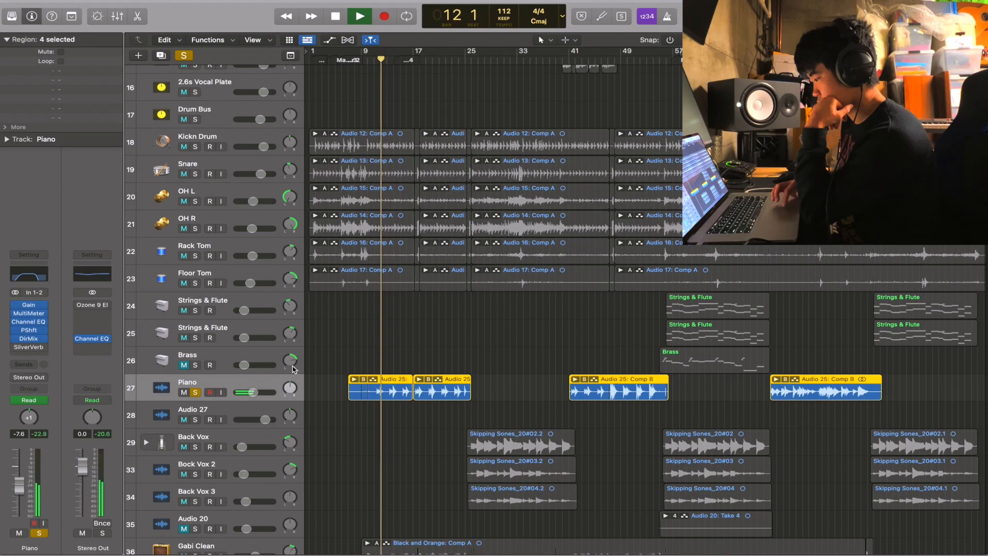
pyautogui.scroll(-1, 294, 370)
pyautogui.scroll(-2, 293, 370)
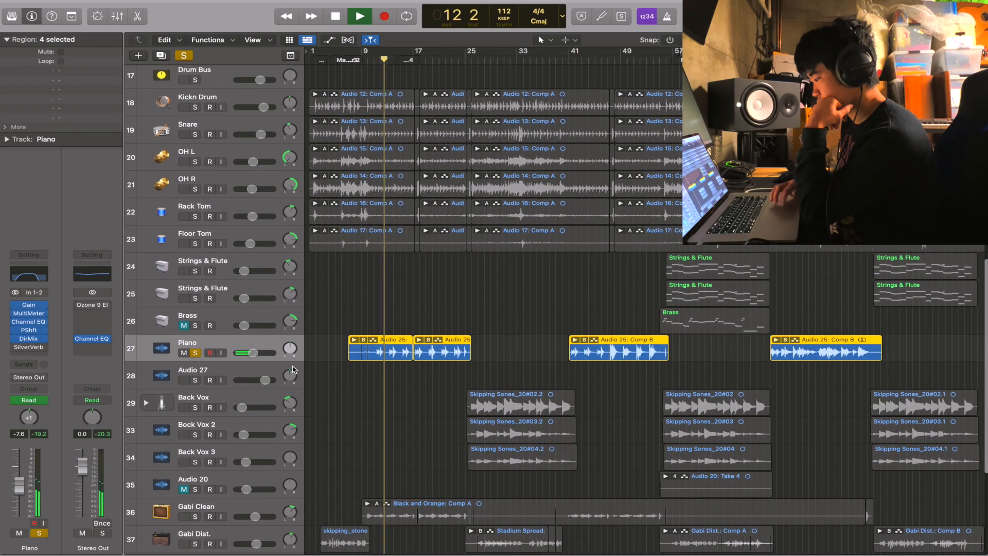
pyautogui.click(29, 334)
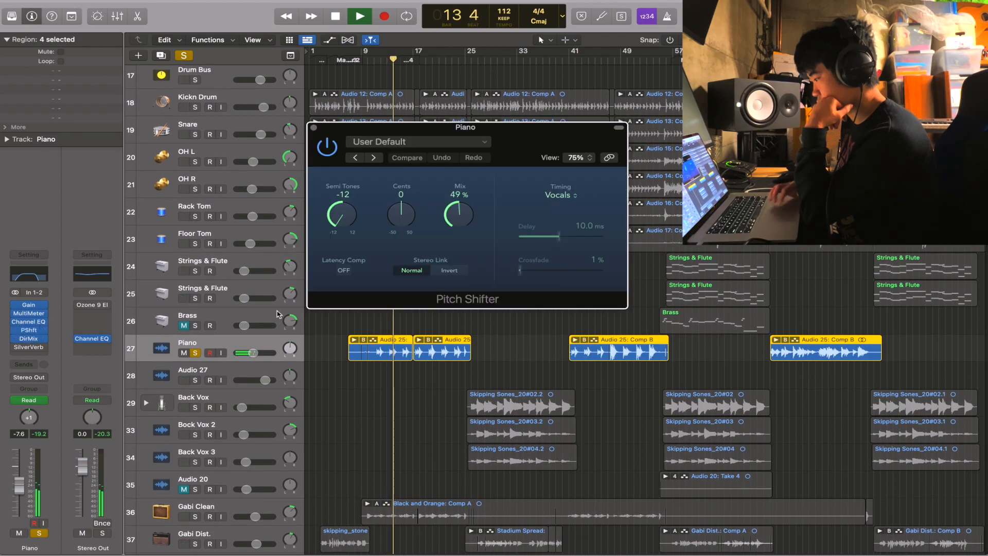
pyautogui.click(328, 148)
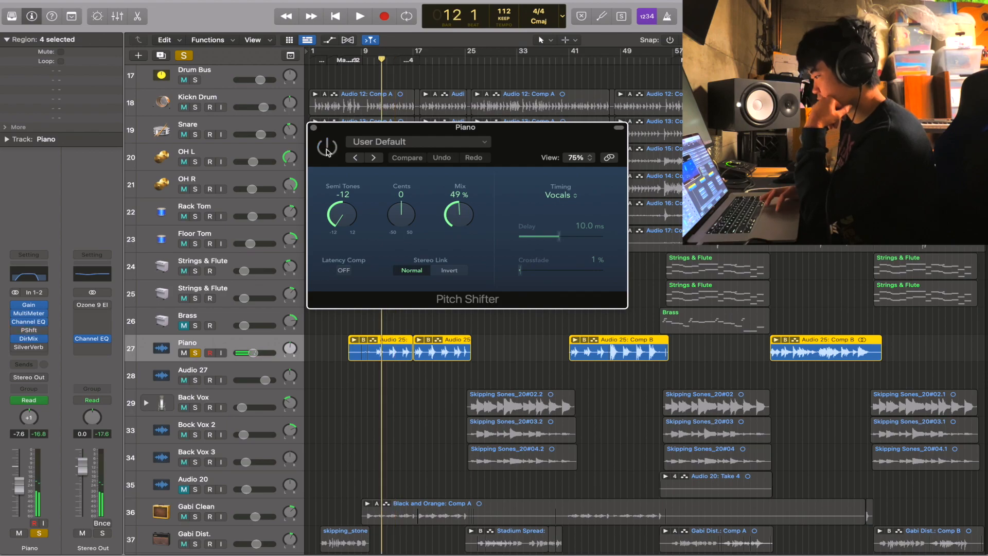
pyautogui.press('space')
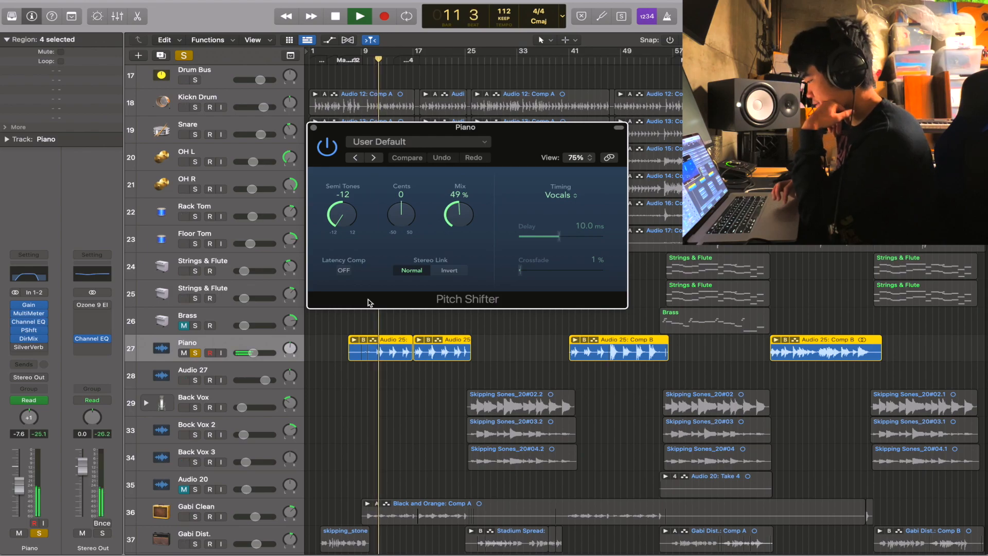
pyautogui.click(314, 127)
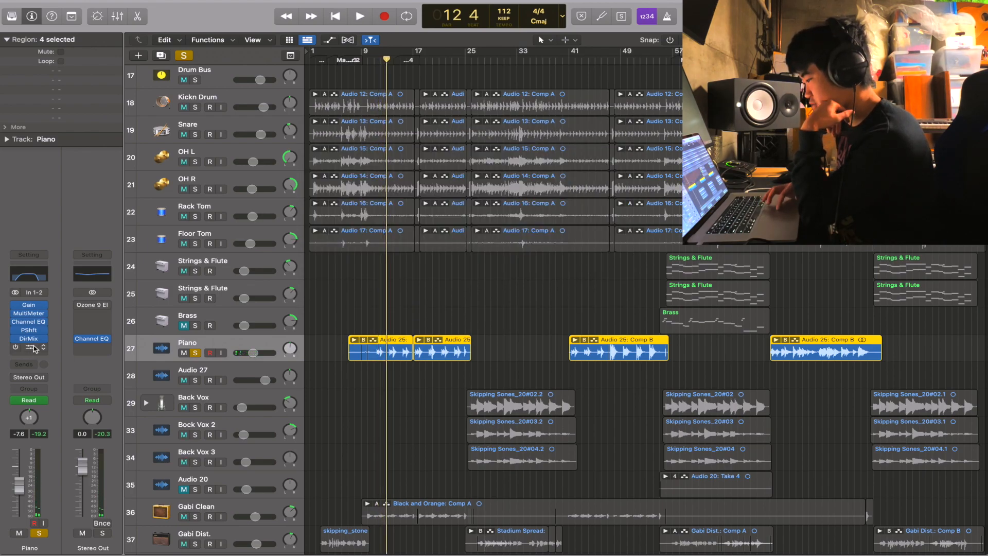
# - Unsolo the Piano track, play the full mix from bar 10 while looking over all tracks, and stop playback
pyautogui.click(195, 353)
pyautogui.press('space')
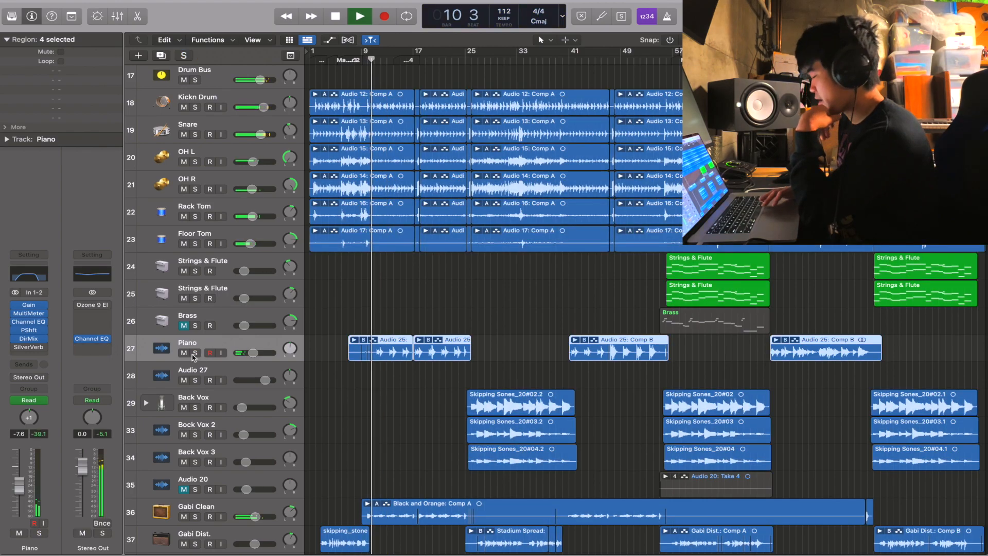
pyautogui.scroll(8, 478, 366)
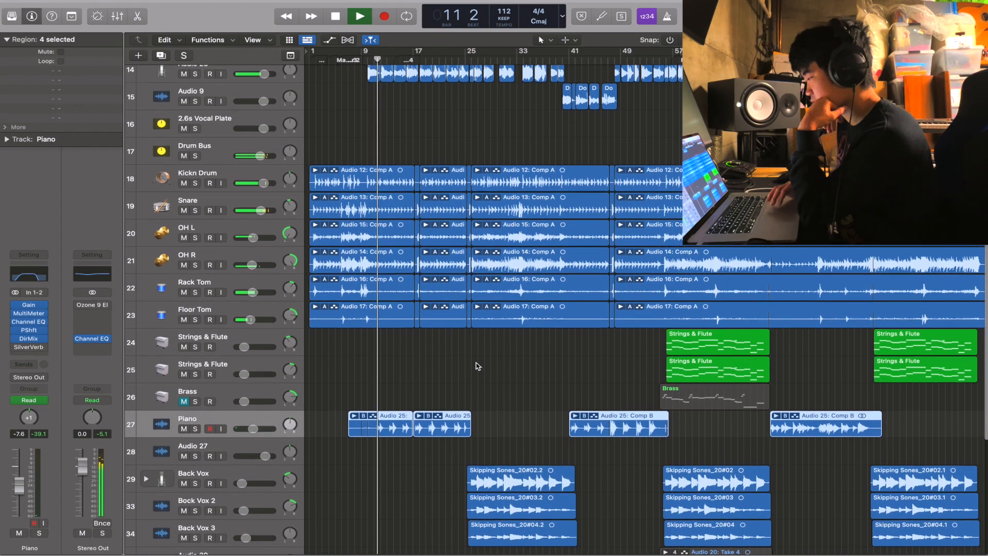
pyautogui.scroll(10, 478, 366)
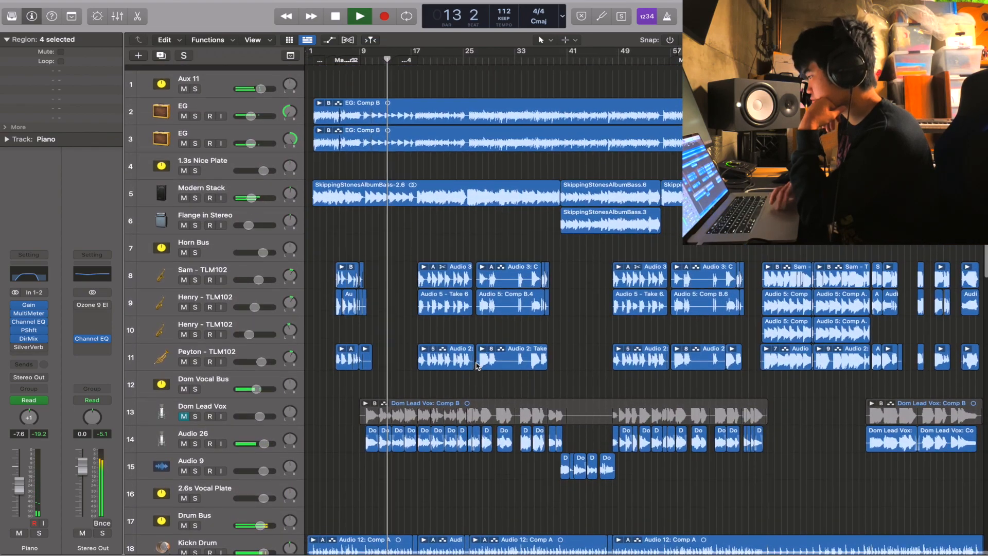
pyautogui.scroll(-15, 478, 366)
pyautogui.scroll(-2, 477, 366)
pyautogui.scroll(17, 143, 65)
pyautogui.press('space')
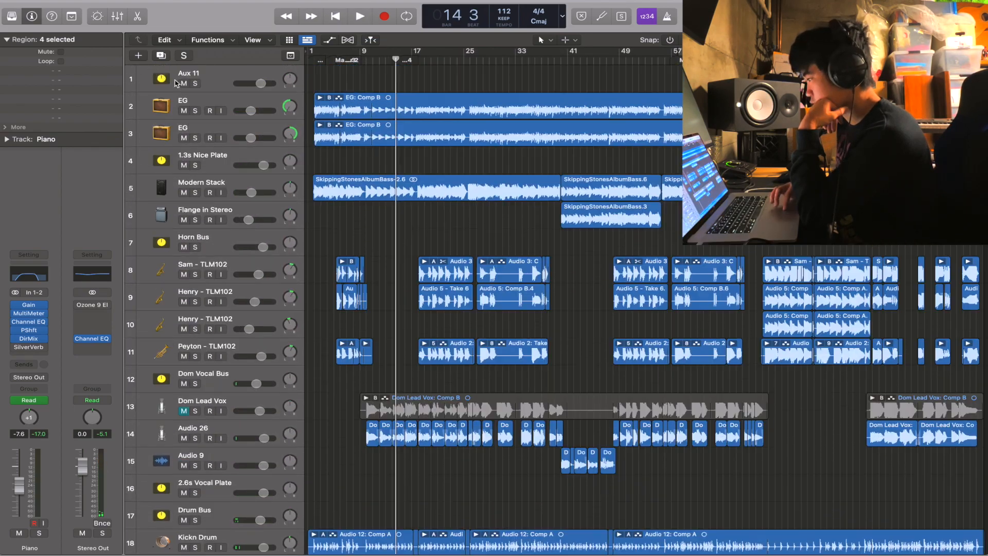
# - Solo Aux 11 and play the guitars, comparing the channel strips of the two EG tracks
pyautogui.click(194, 84)
pyautogui.press('space')
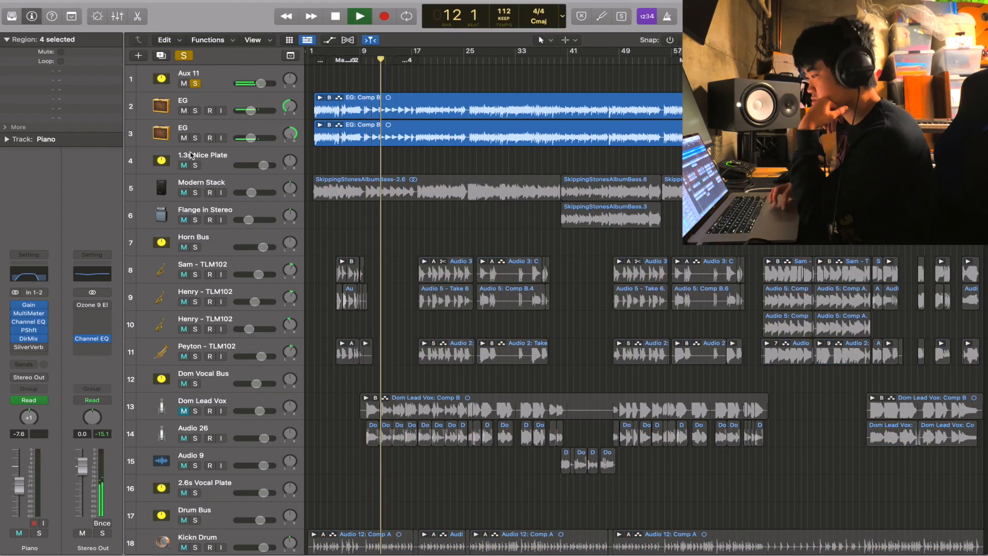
pyautogui.click(216, 99)
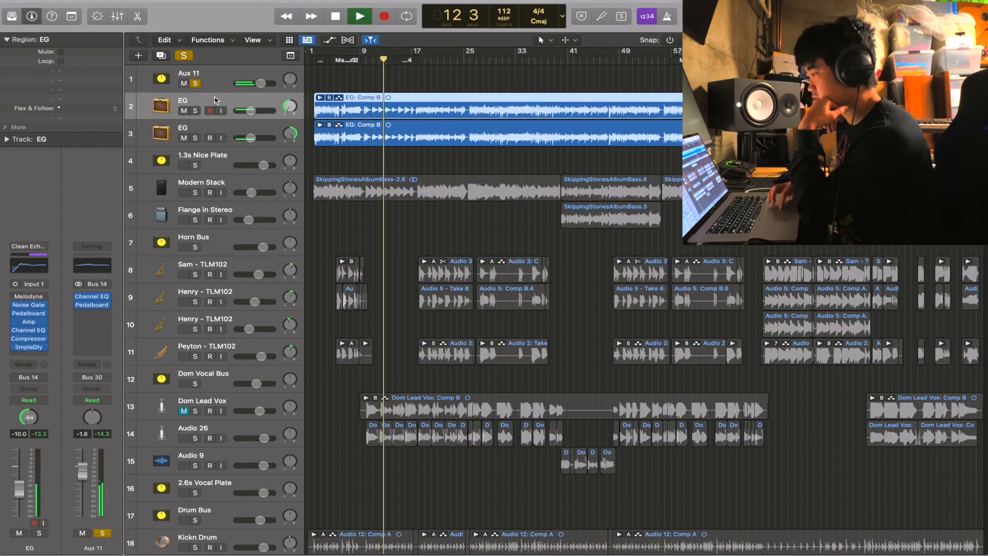
pyautogui.click(205, 133)
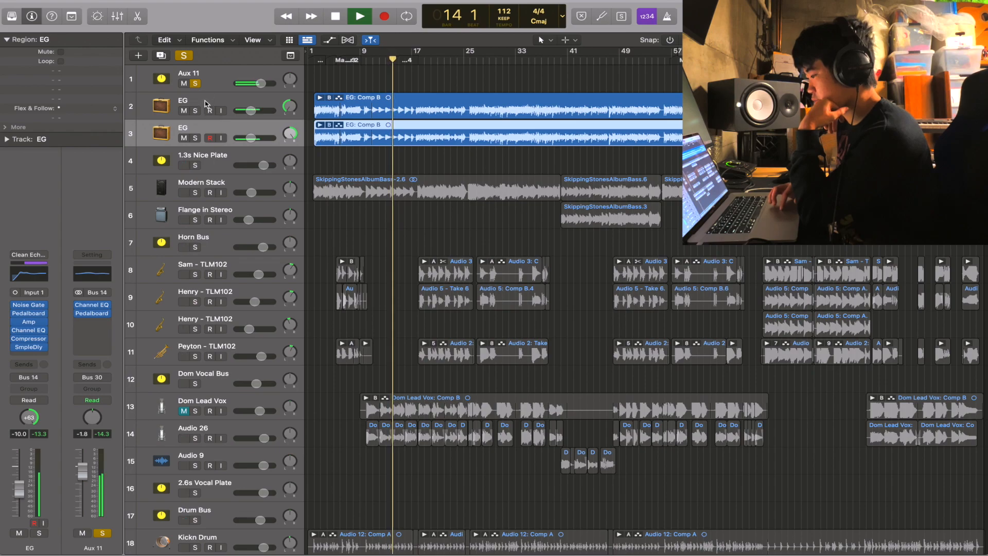
pyautogui.click(205, 103)
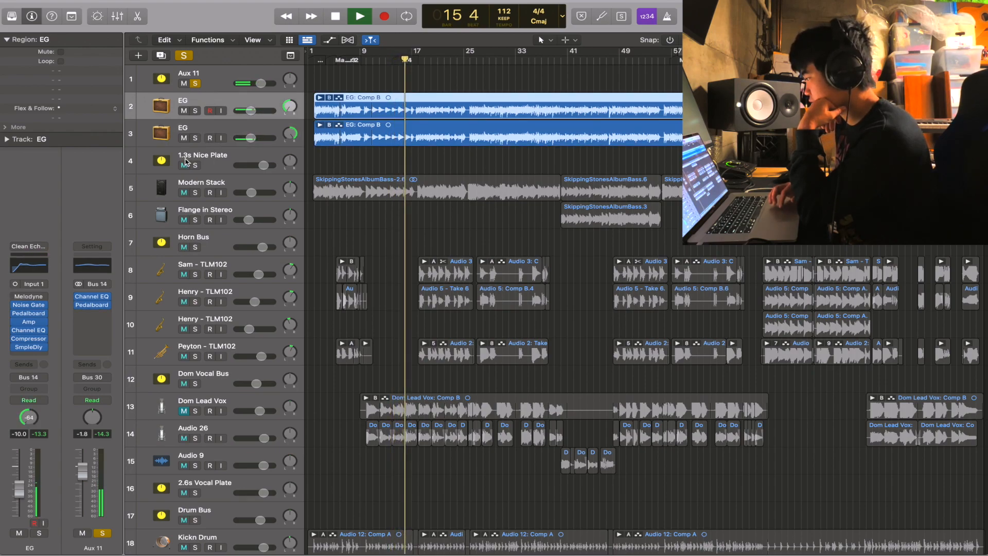
# - Show the first EG track's Pedalboard and Amp plug-in windows and reposition both to examine their settings
pyautogui.press('v')
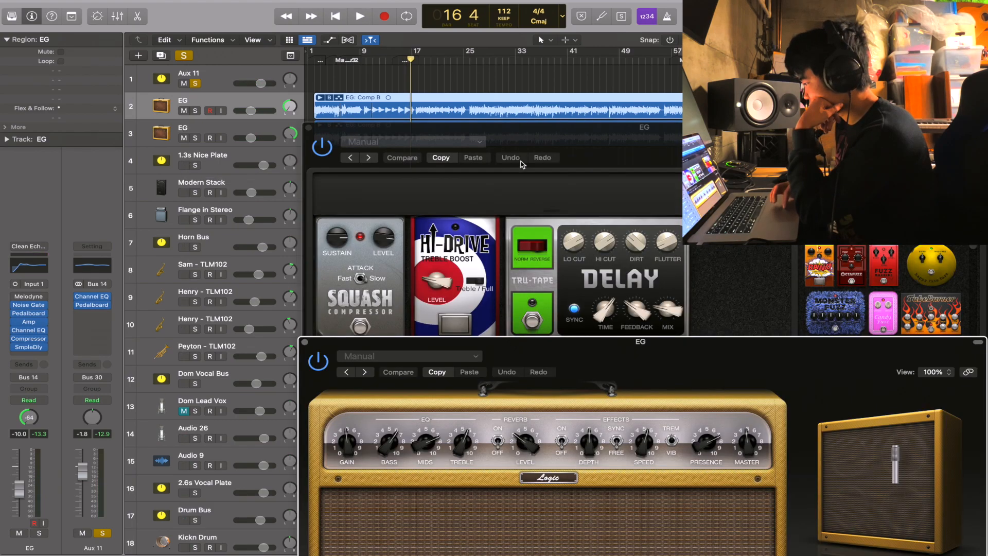
pyautogui.moveTo(520, 132); pyautogui.dragTo(509, 16)
pyautogui.moveTo(666, 360); pyautogui.dragTo(655, 286)
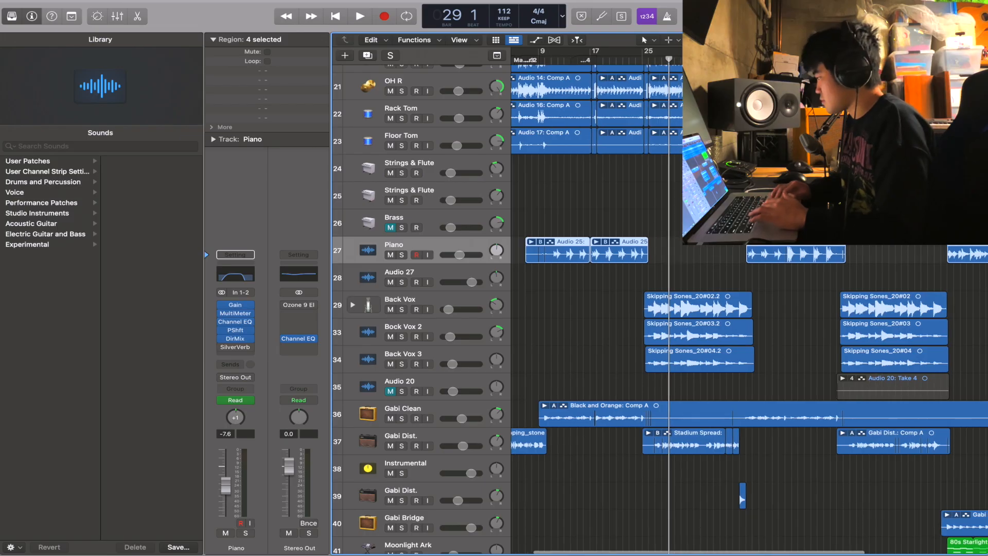
# - Play from bar 55 with both Strings & Flute tracks soloed, and stop playback
pyautogui.hscroll(5, 749, 329)
pyautogui.scroll(5, 750, 329)
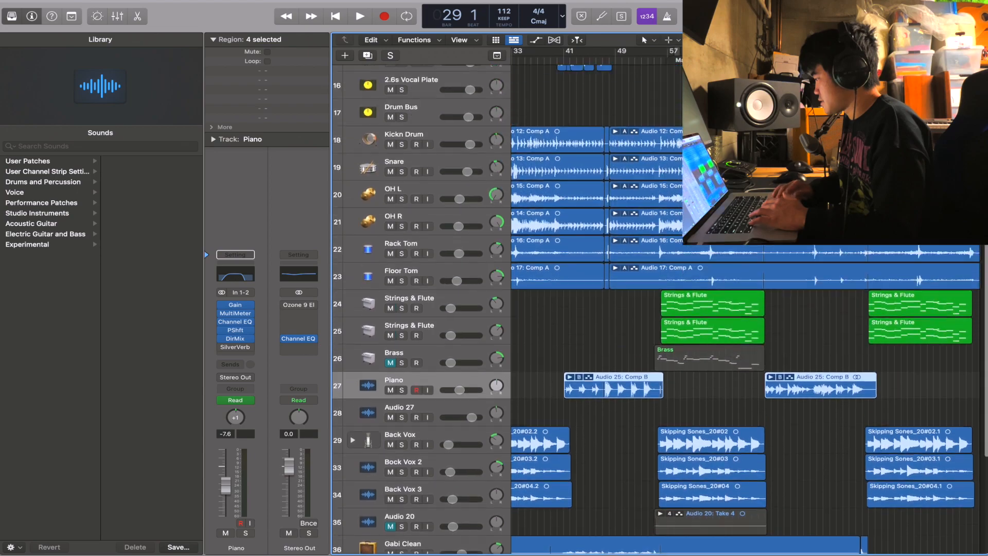
pyautogui.click(659, 61)
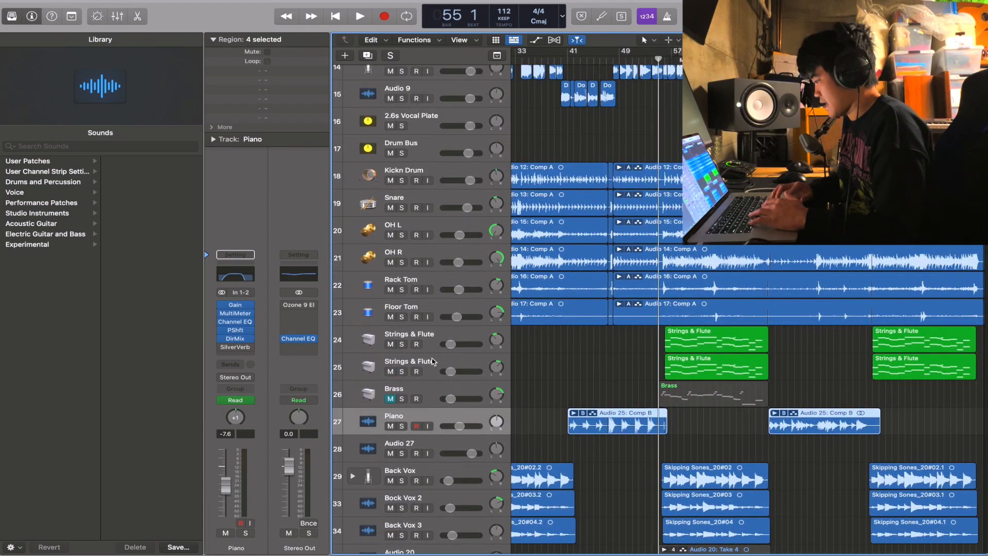
pyautogui.press('space')
pyautogui.click(401, 344)
pyautogui.click(401, 371)
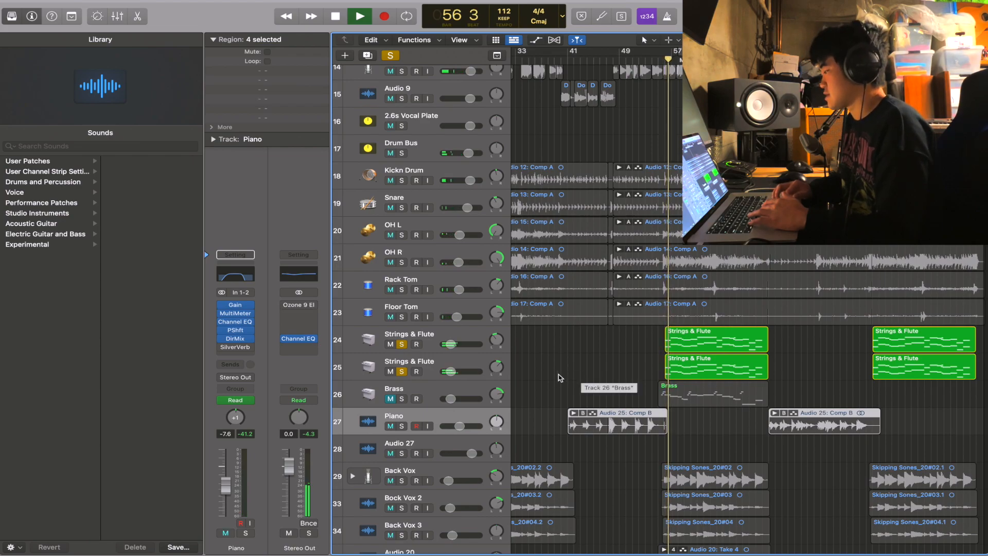
pyautogui.press('space')
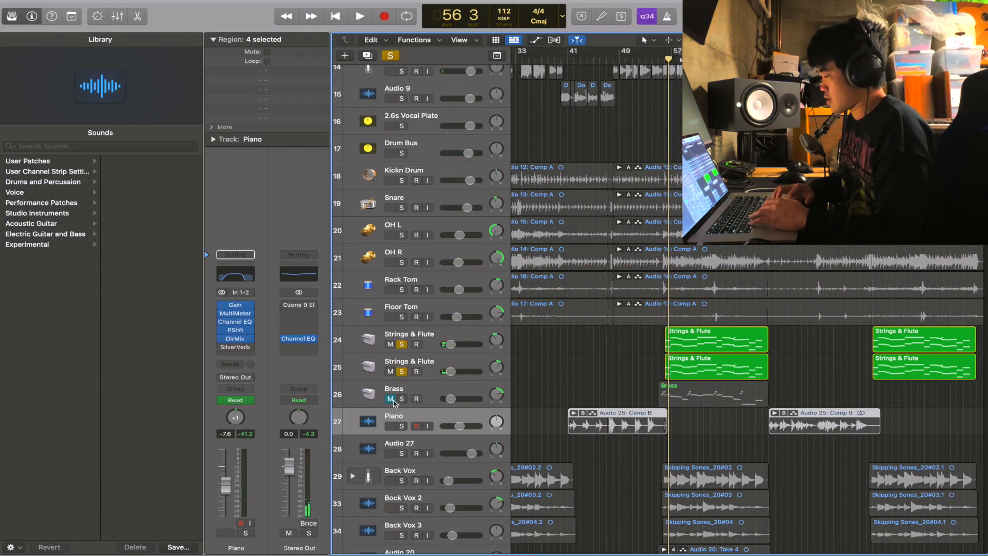
# - Play on with the Brass track soloed alongside Strings & Flute, stop playback and unsolo Brass
pyautogui.press('space')
pyautogui.click(401, 399)
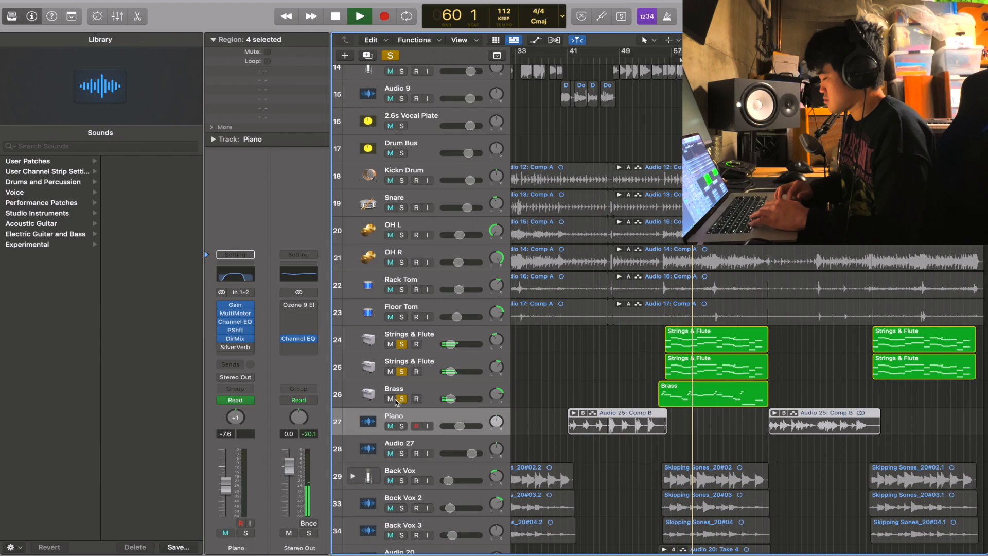
pyautogui.press('space')
pyautogui.click(402, 399)
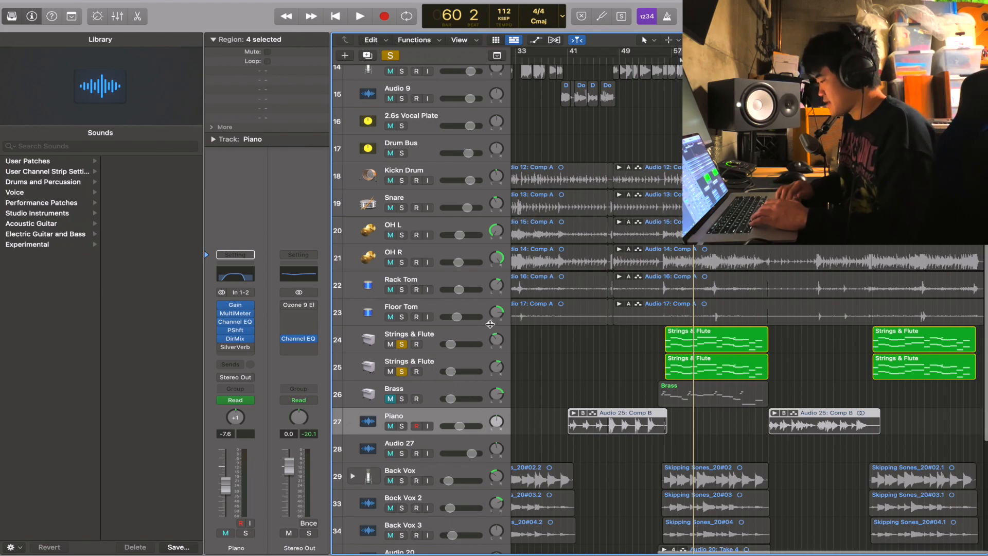
# - Clear the Strings & Flute solos, play the full mix and look through the whole track list
pyautogui.scroll(-2, 490, 324)
pyautogui.press('space')
pyautogui.scroll(-10, 729, 274)
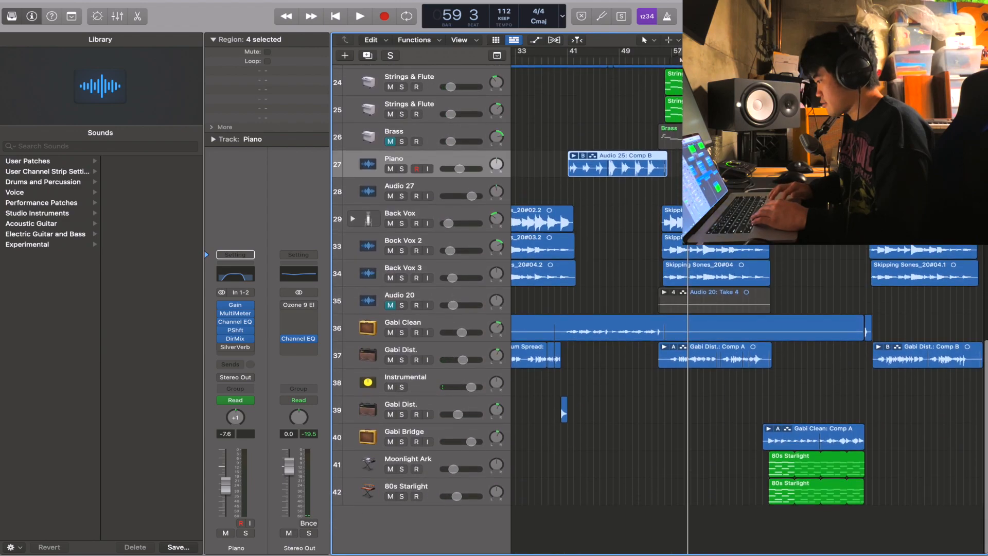
pyautogui.scroll(15, 730, 272)
pyautogui.scroll(-1, 658, 309)
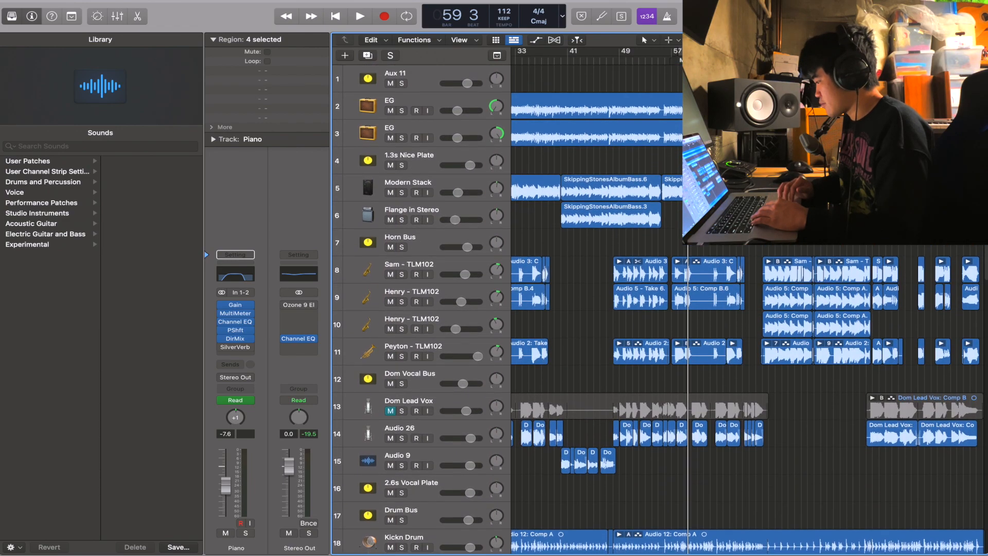
pyautogui.scroll(-10, 659, 309)
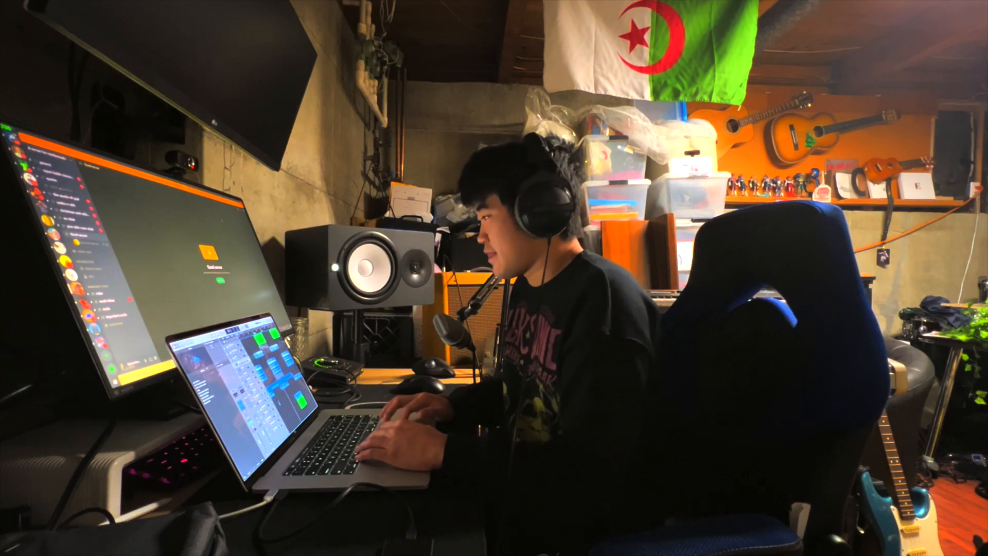